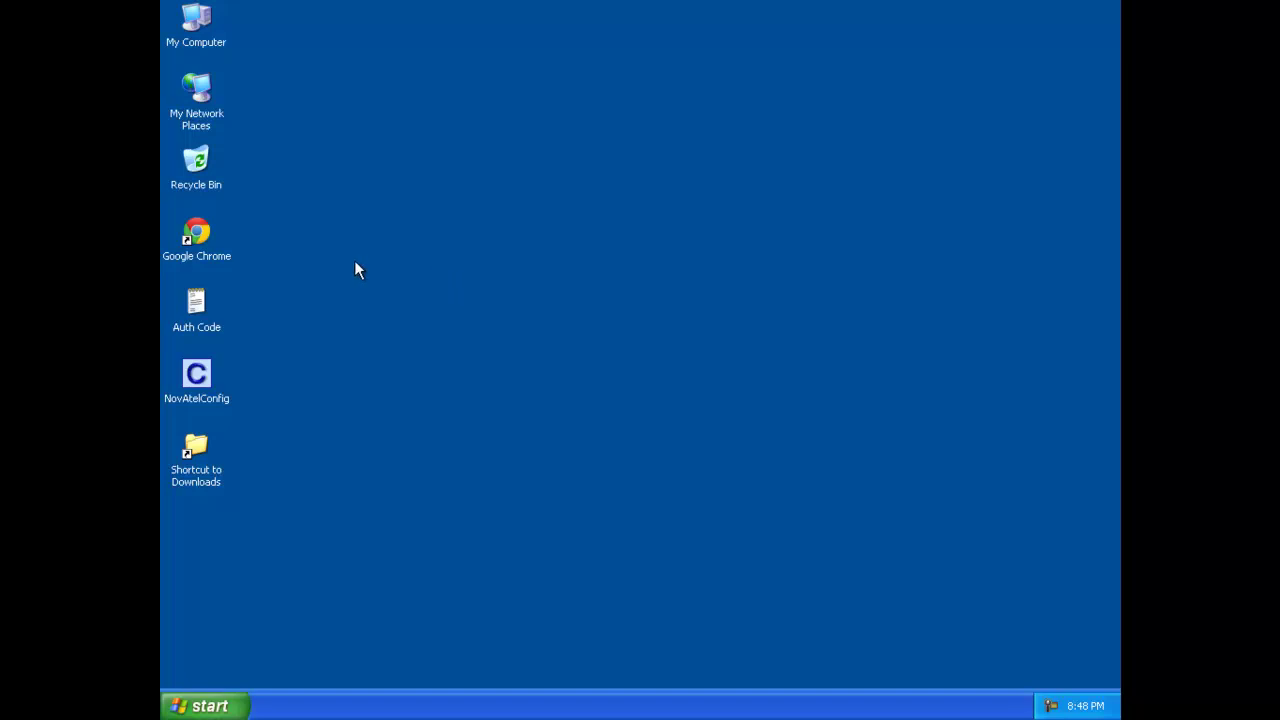
Open the Auth Code file, examine the receiver's PSN, model, software revision and authorization code, and close it.
double_click(204, 305)
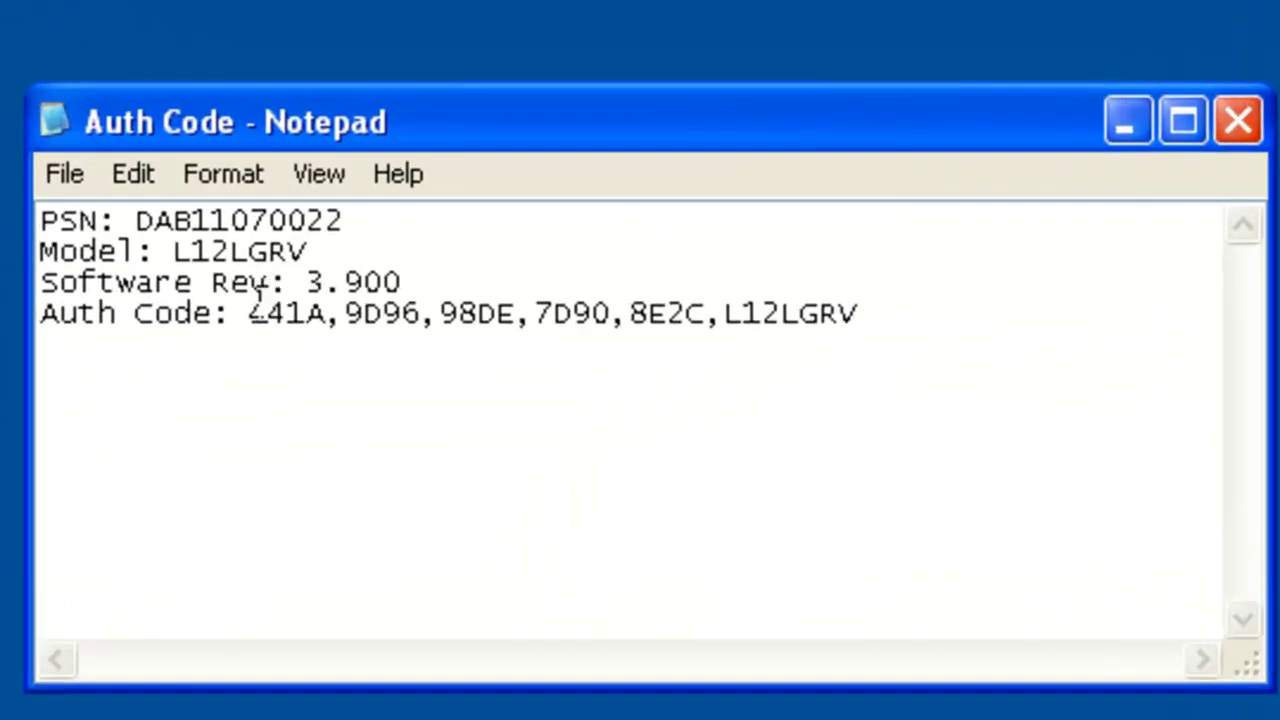
drag(251, 311, 851, 329)
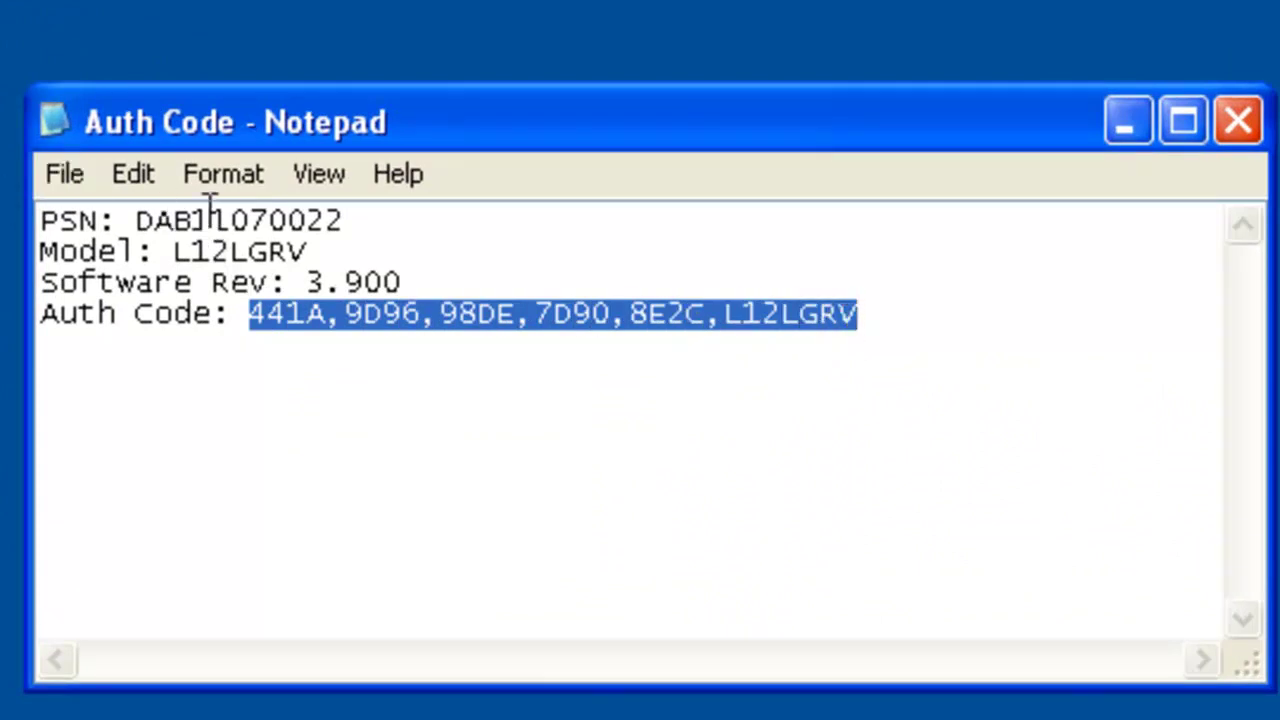
double_click(187, 219)
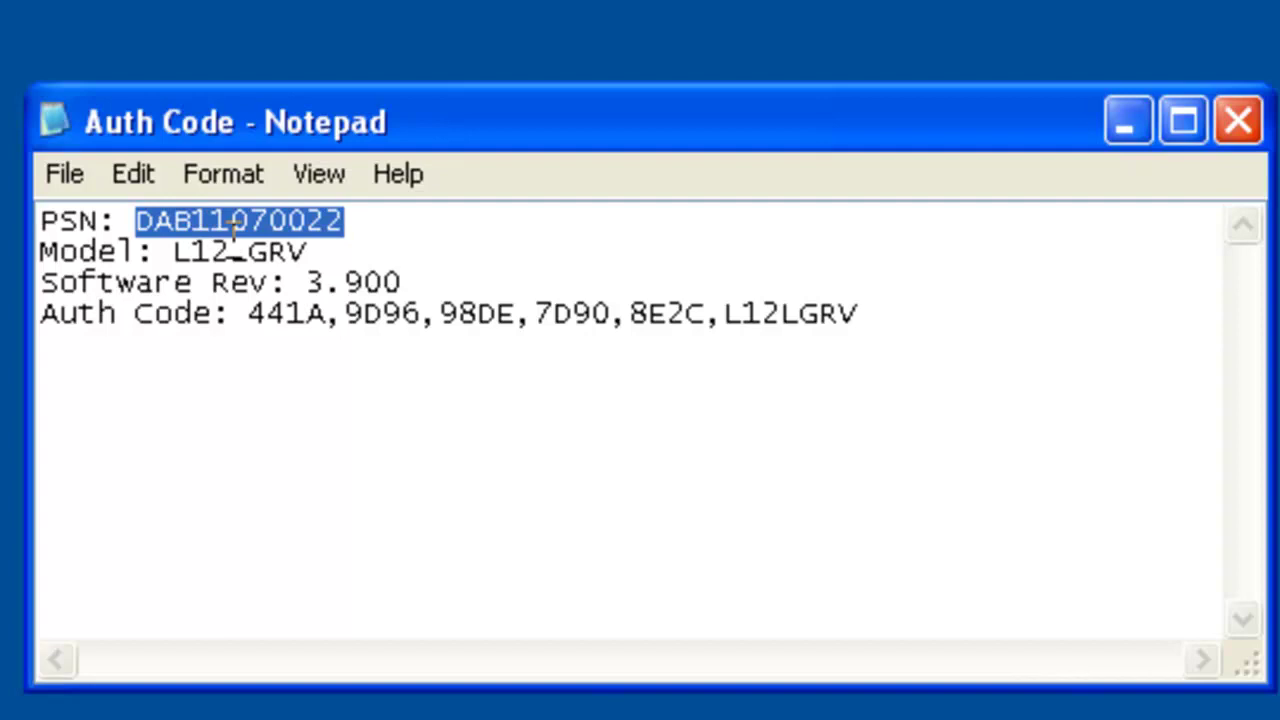
double_click(232, 248)
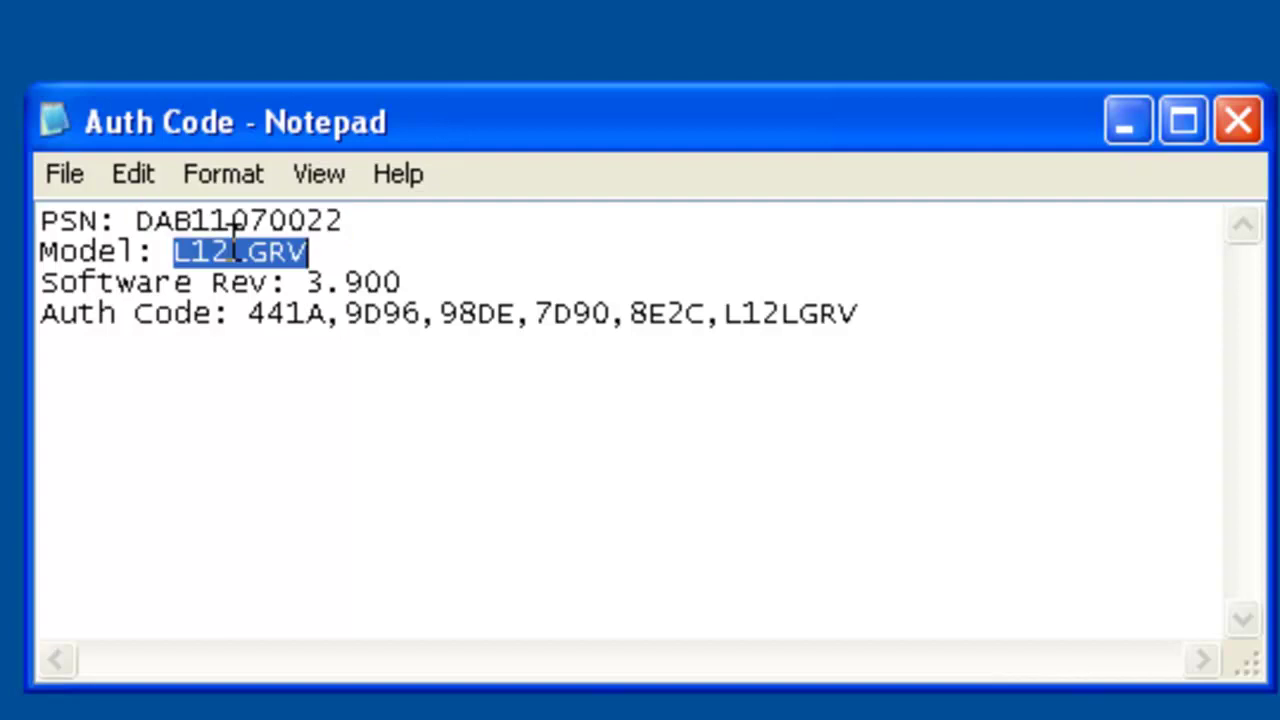
double_click(366, 280)
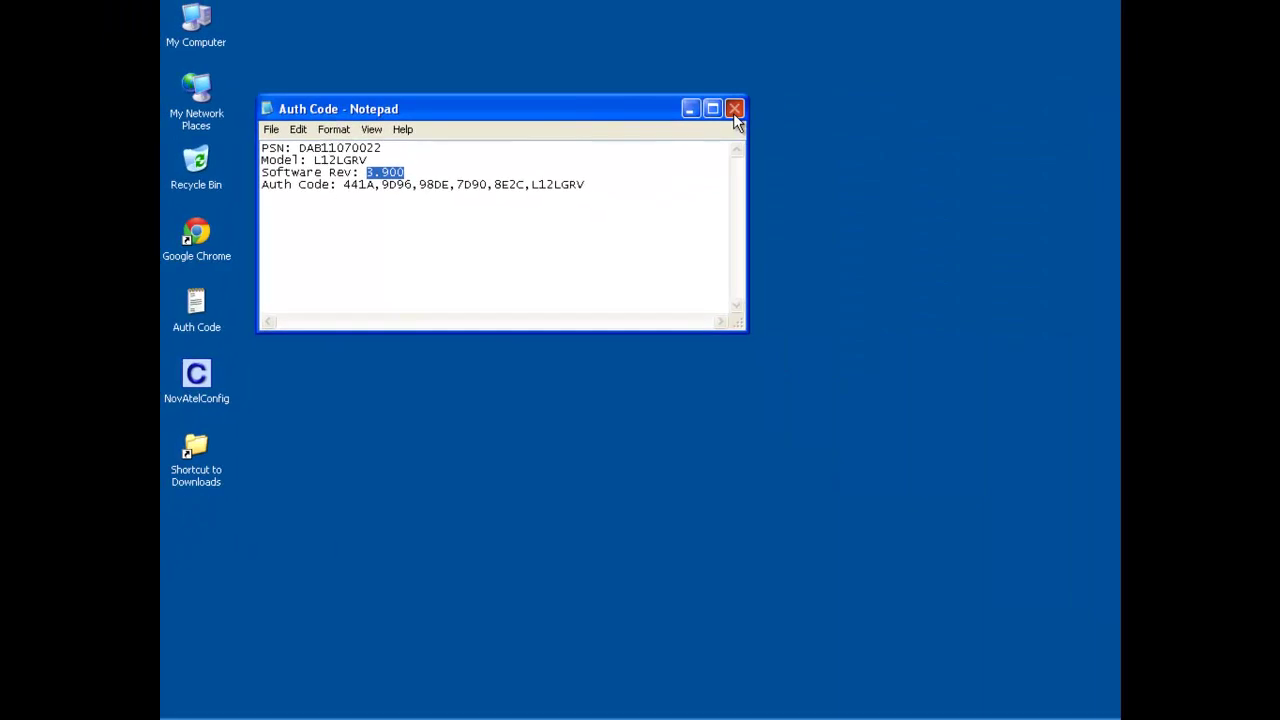
click(734, 110)
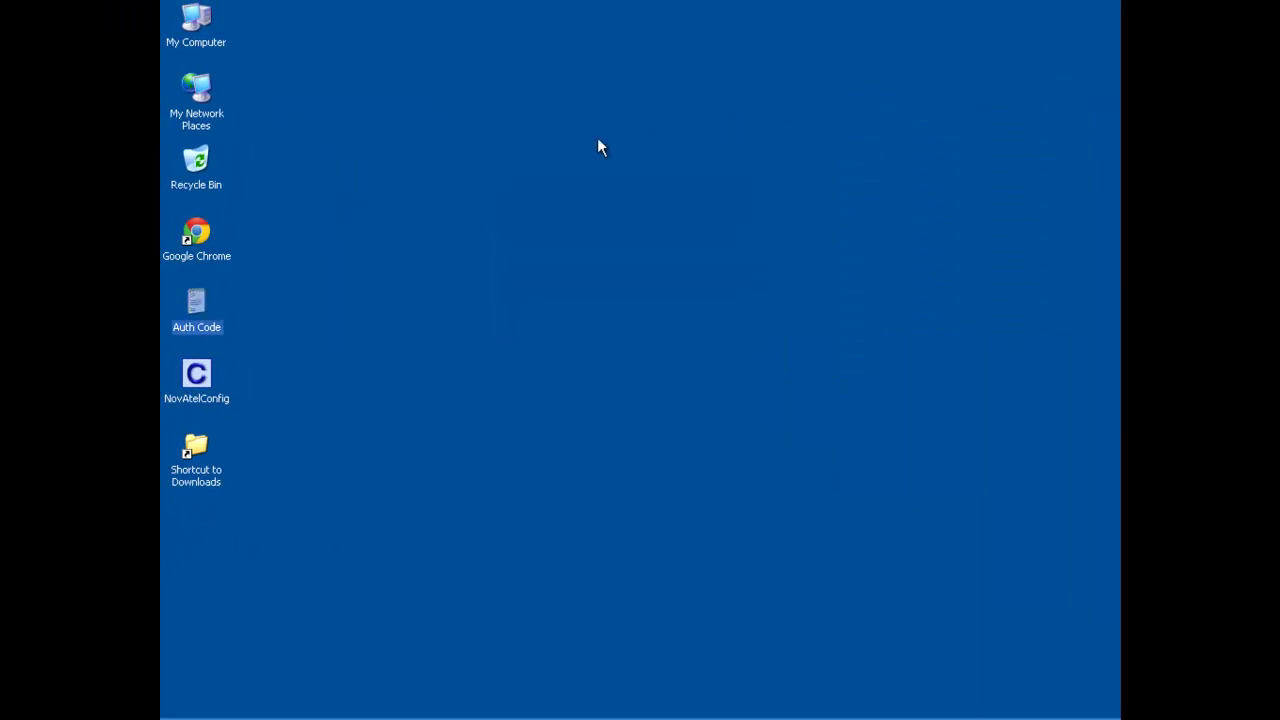
click(270, 305)
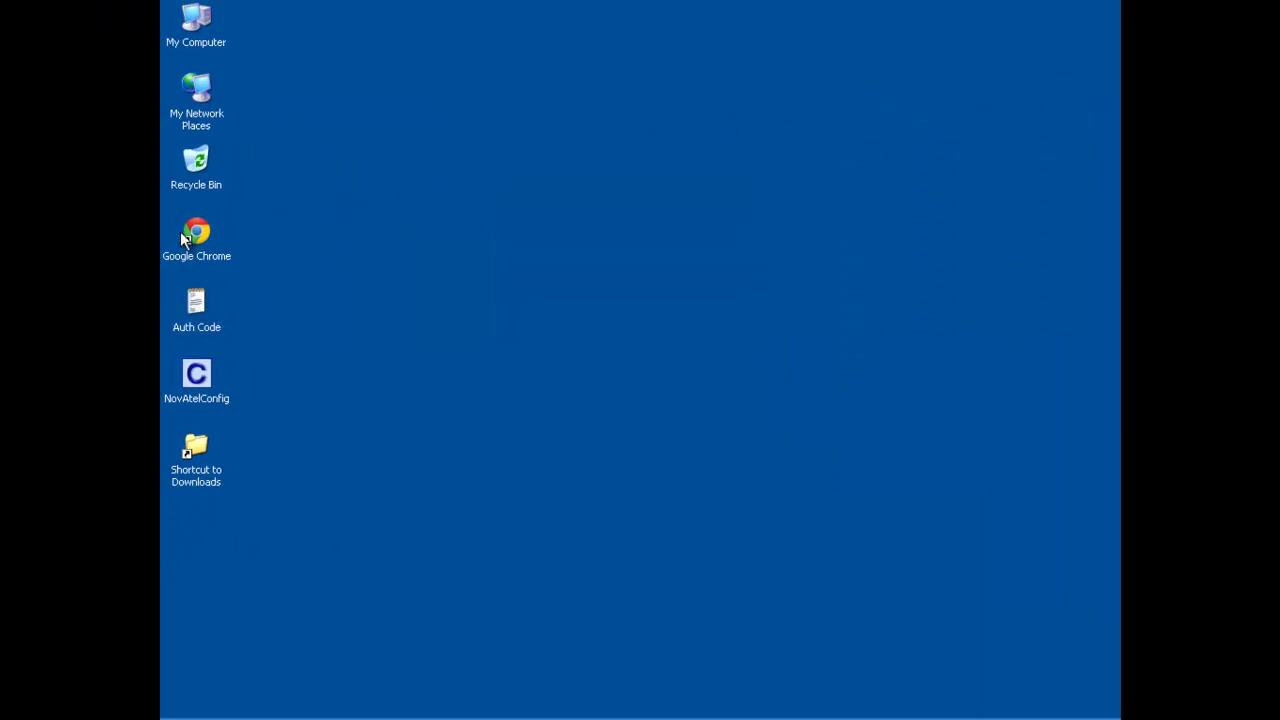
double_click(182, 234)
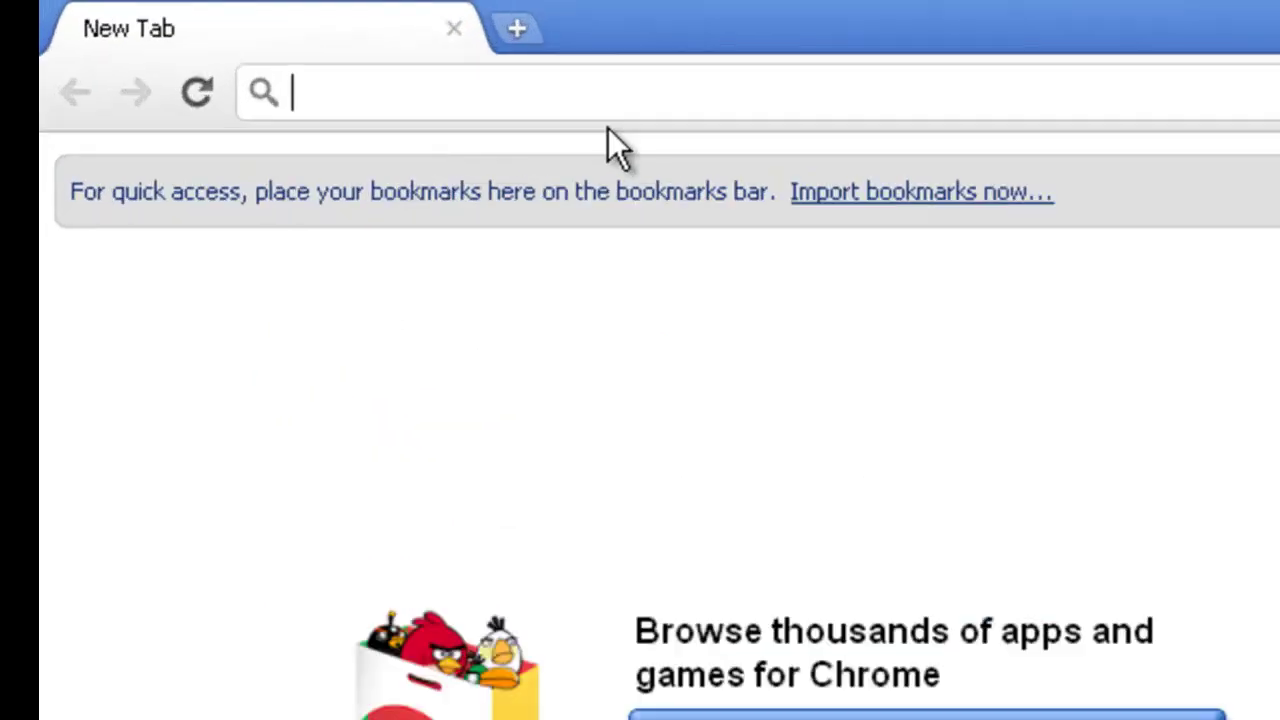
text(www.novatel.com)
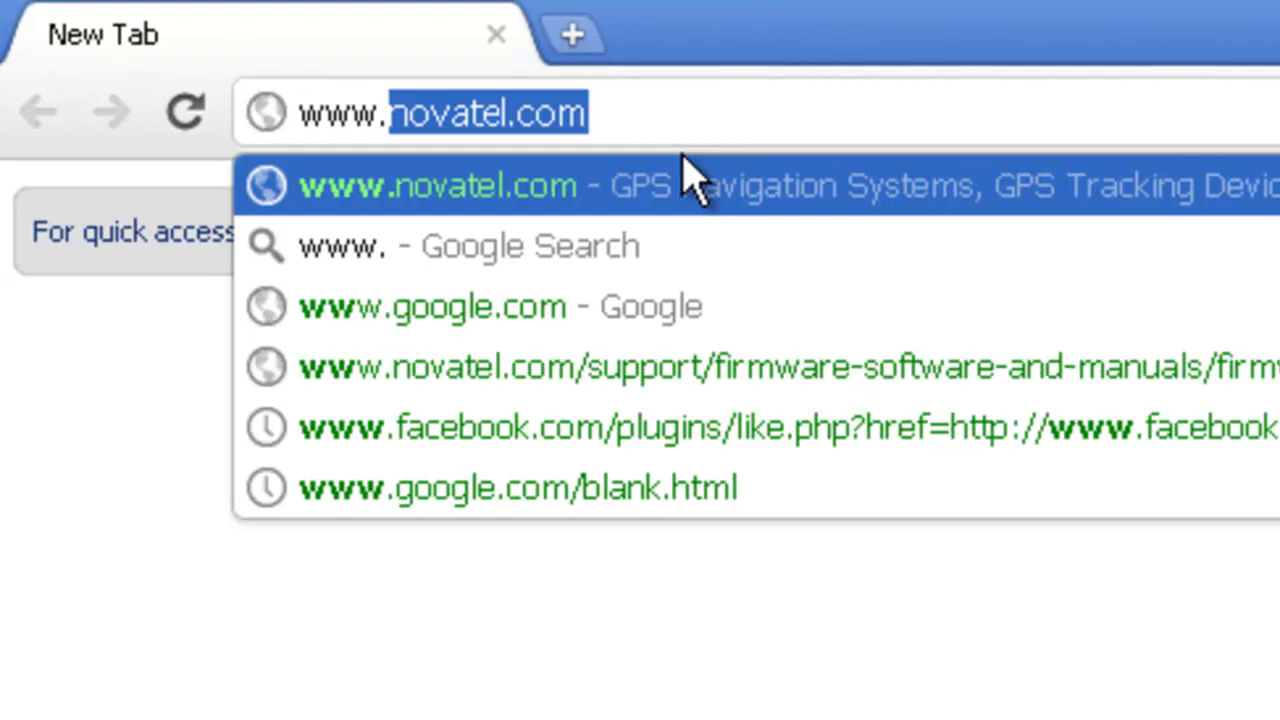
key(Return)
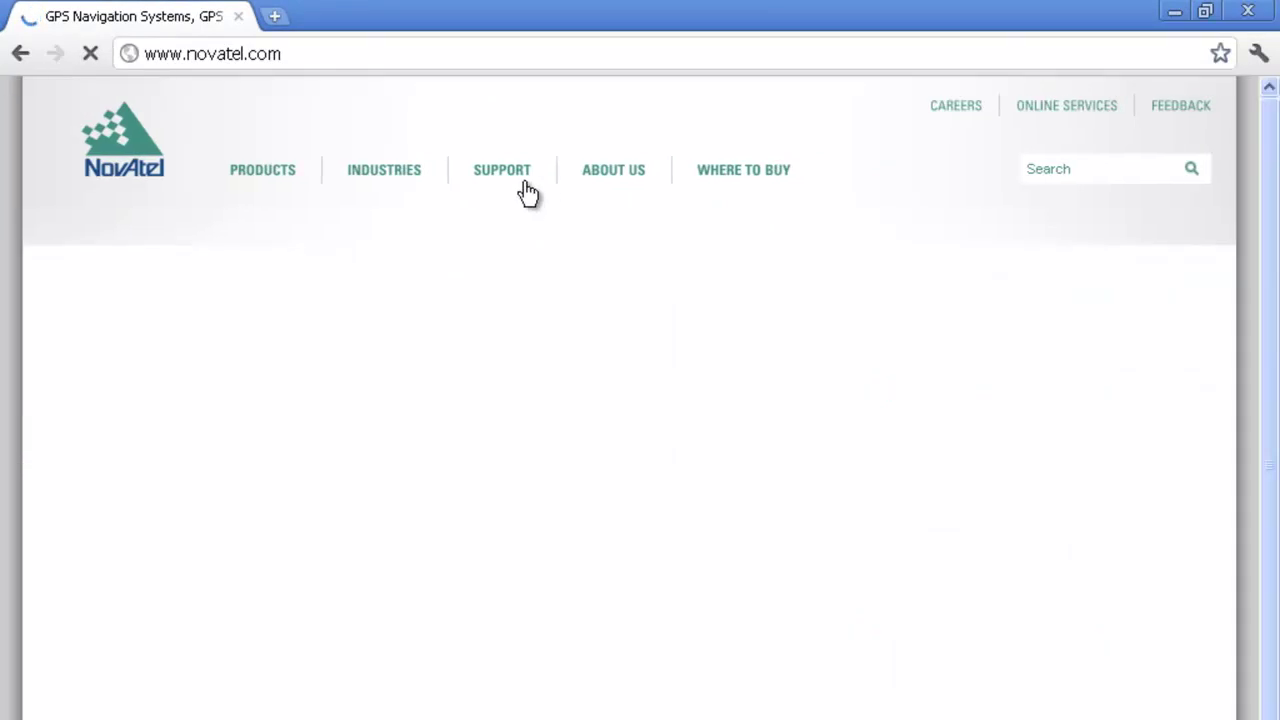
Find the OEMV Family firmware among NovAtel's support product updates and download the OEM Version 3.900 package.
click(523, 178)
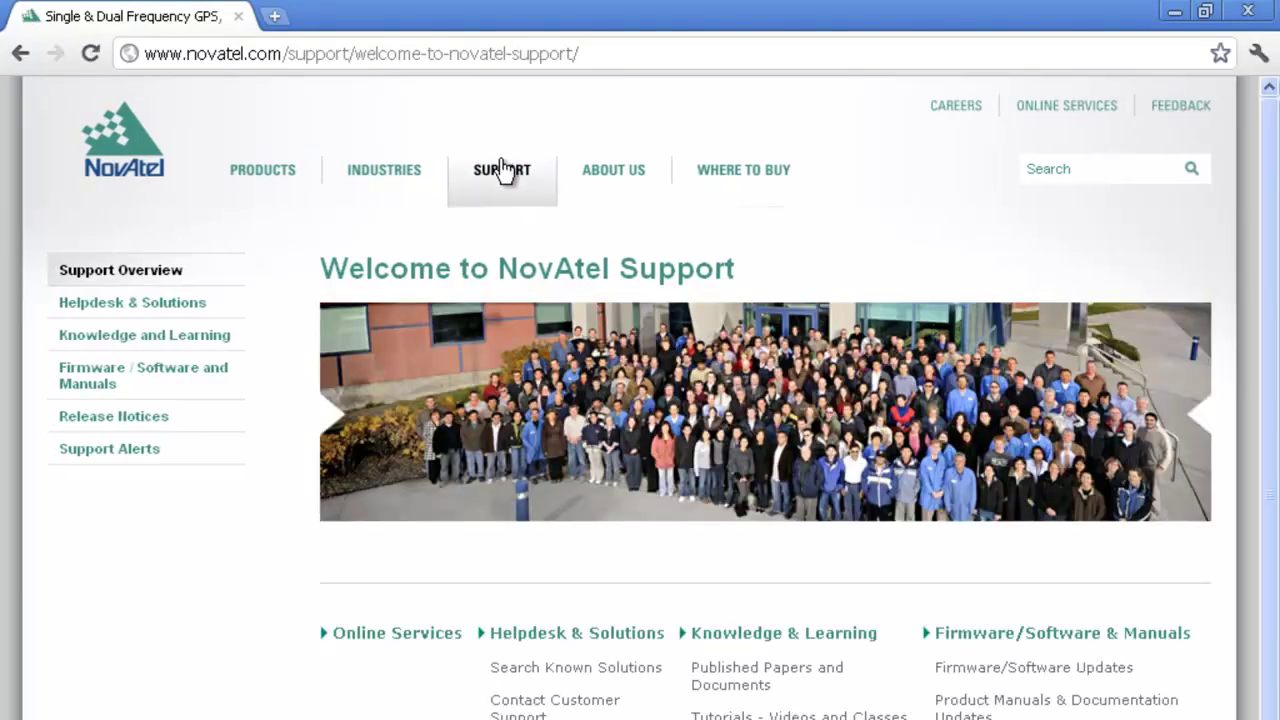
mouse_move(500, 170)
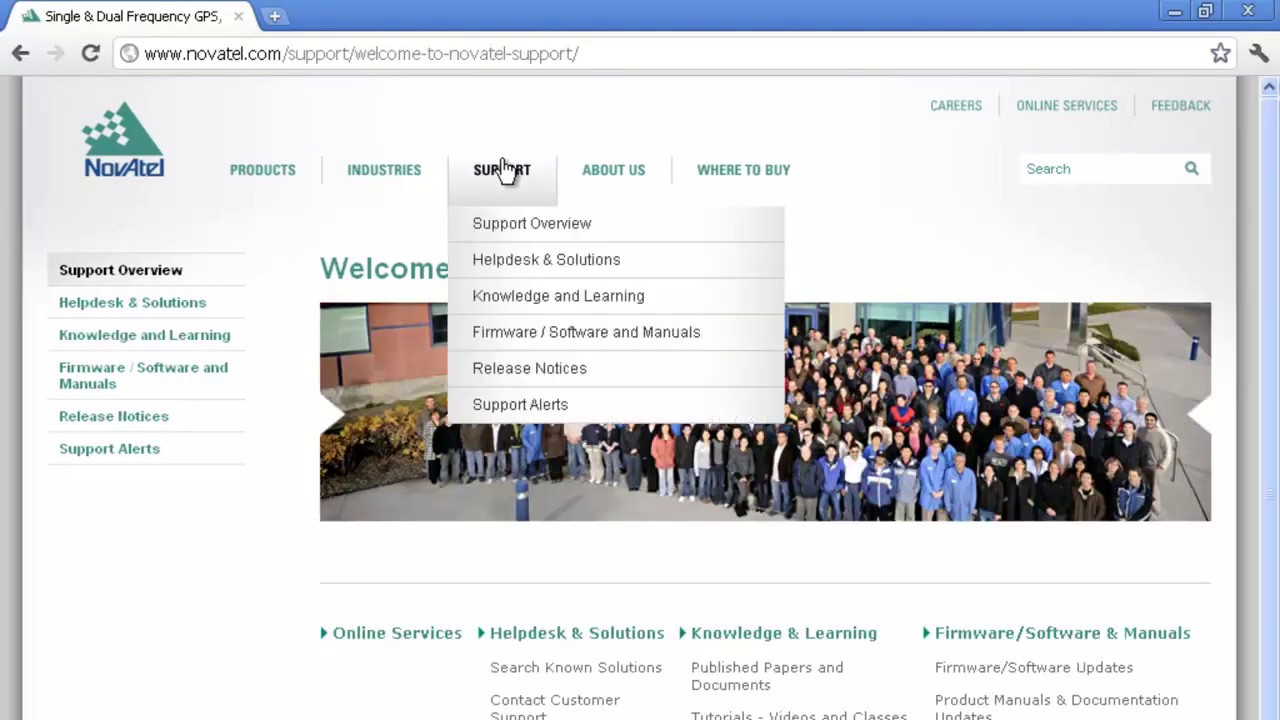
click(517, 333)
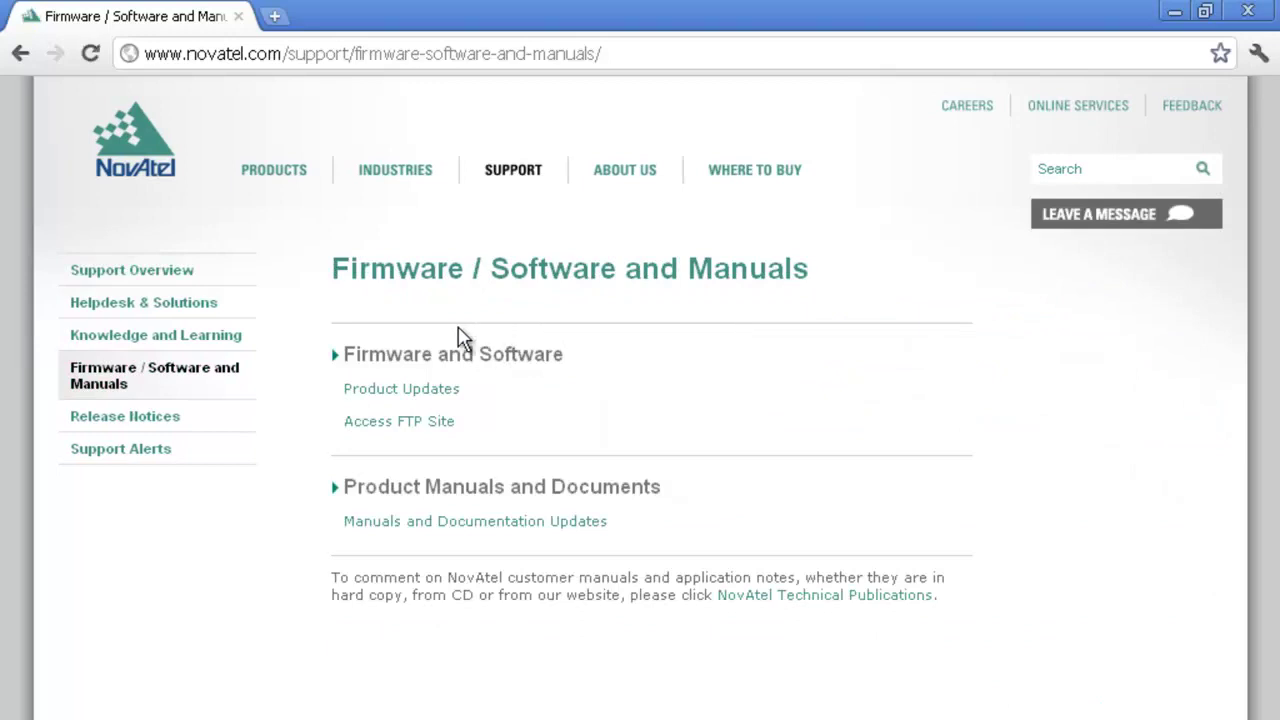
click(399, 390)
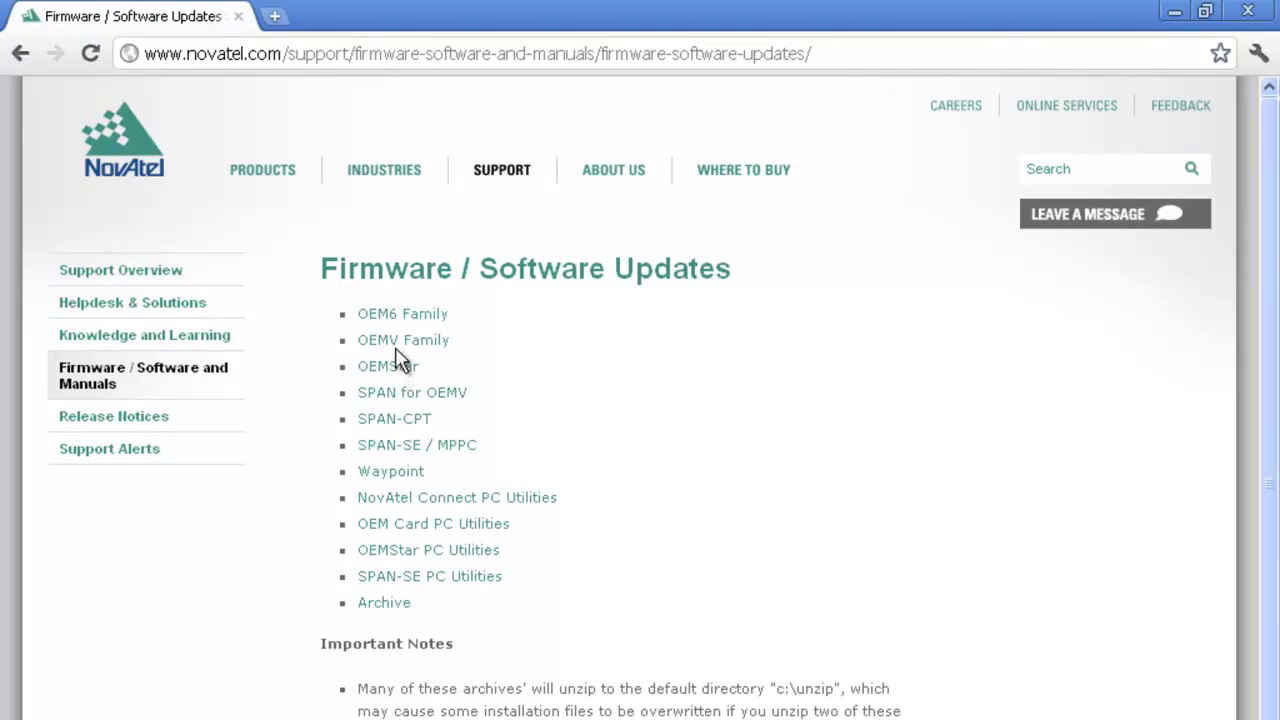
click(397, 346)
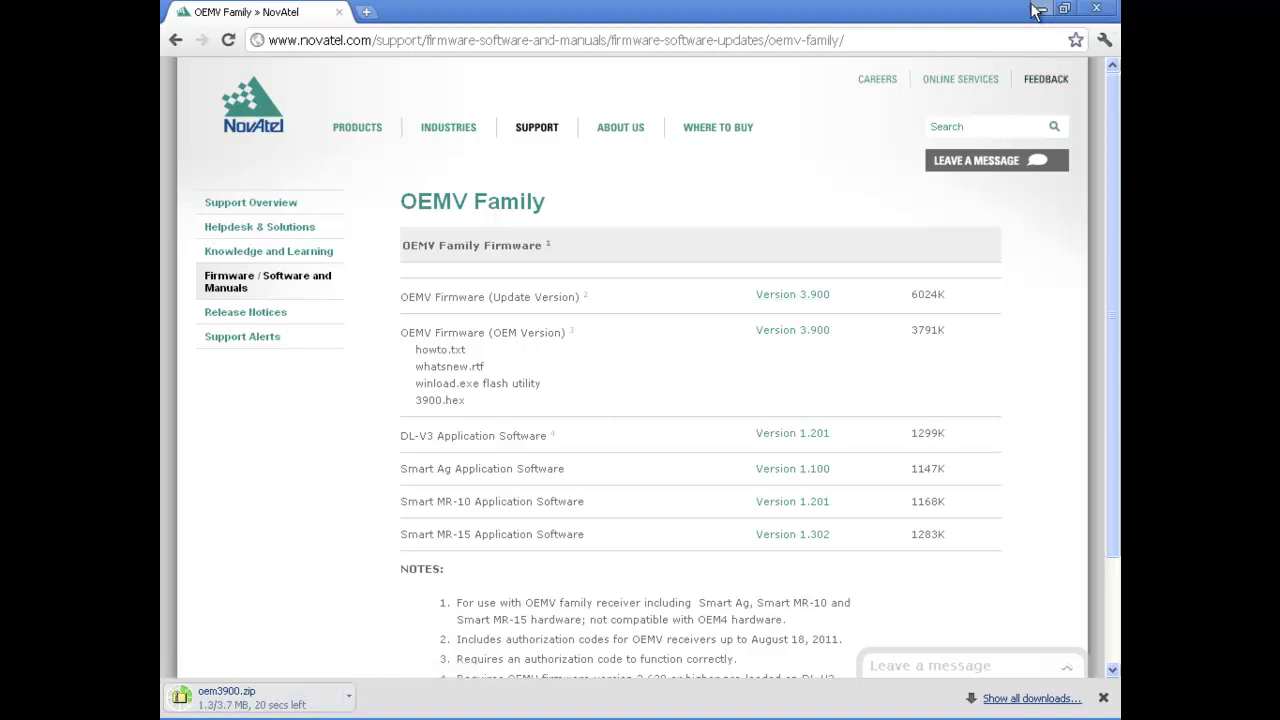
Minimize the browser, launch the NovAtelConfig utility and connect to the receiver on COM1 at 9600.
click(1043, 9)
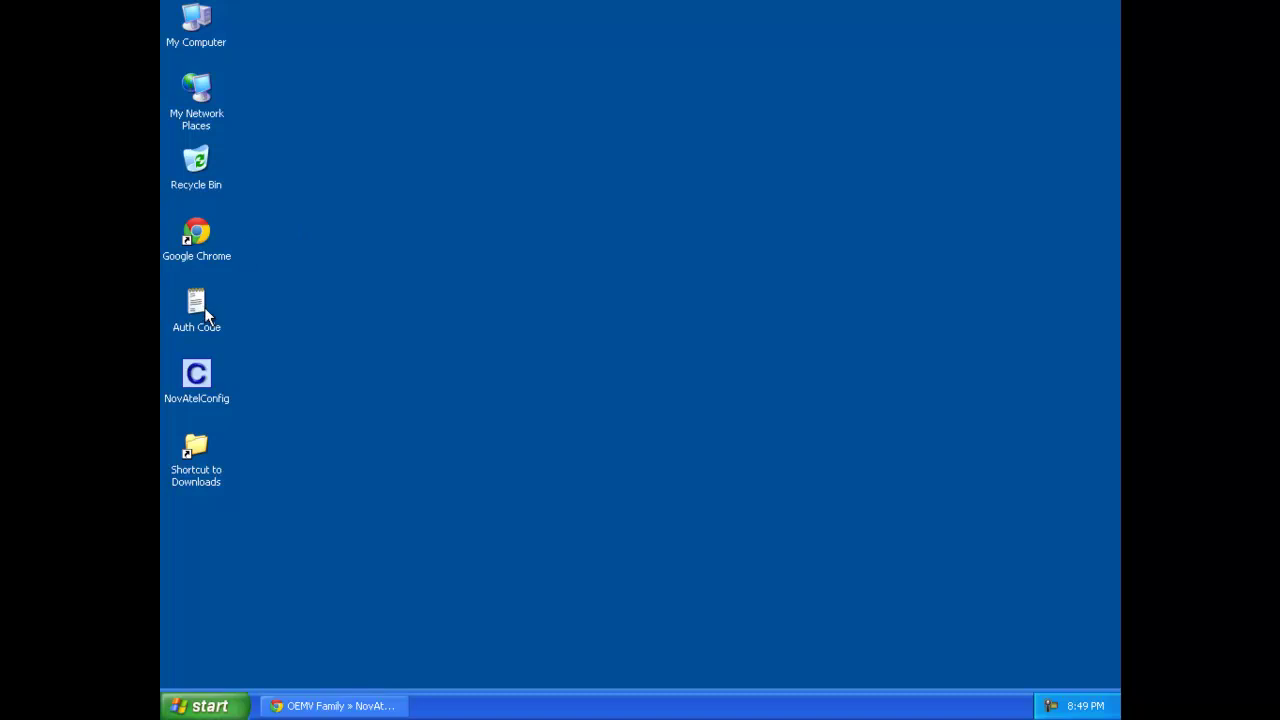
double_click(208, 373)
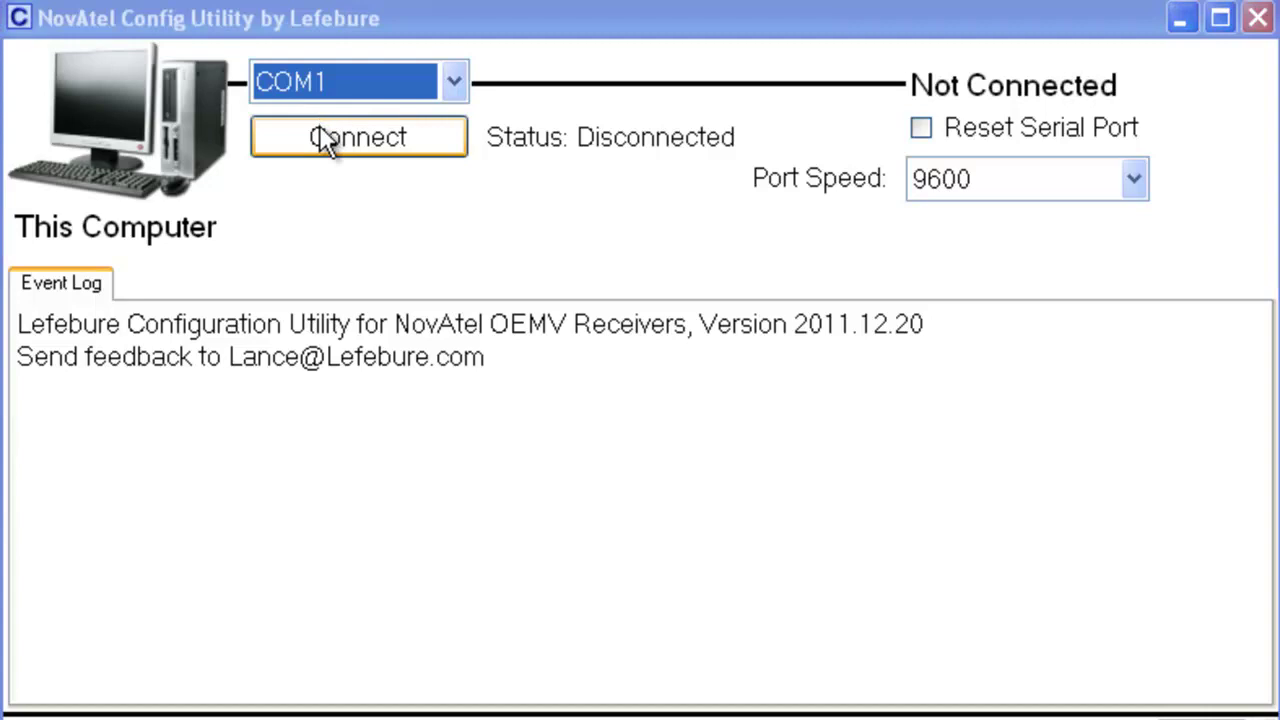
click(325, 131)
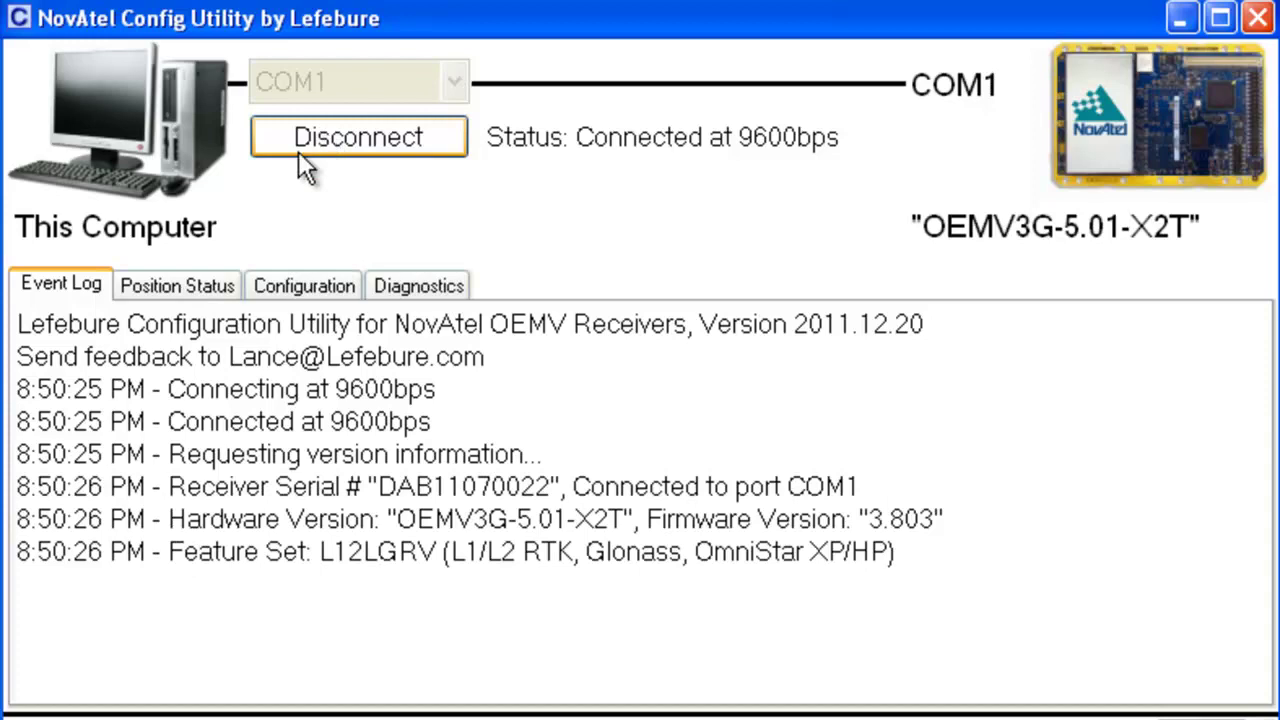
Check the receiver's serial number, firmware version and feature set in the event log.
double_click(492, 489)
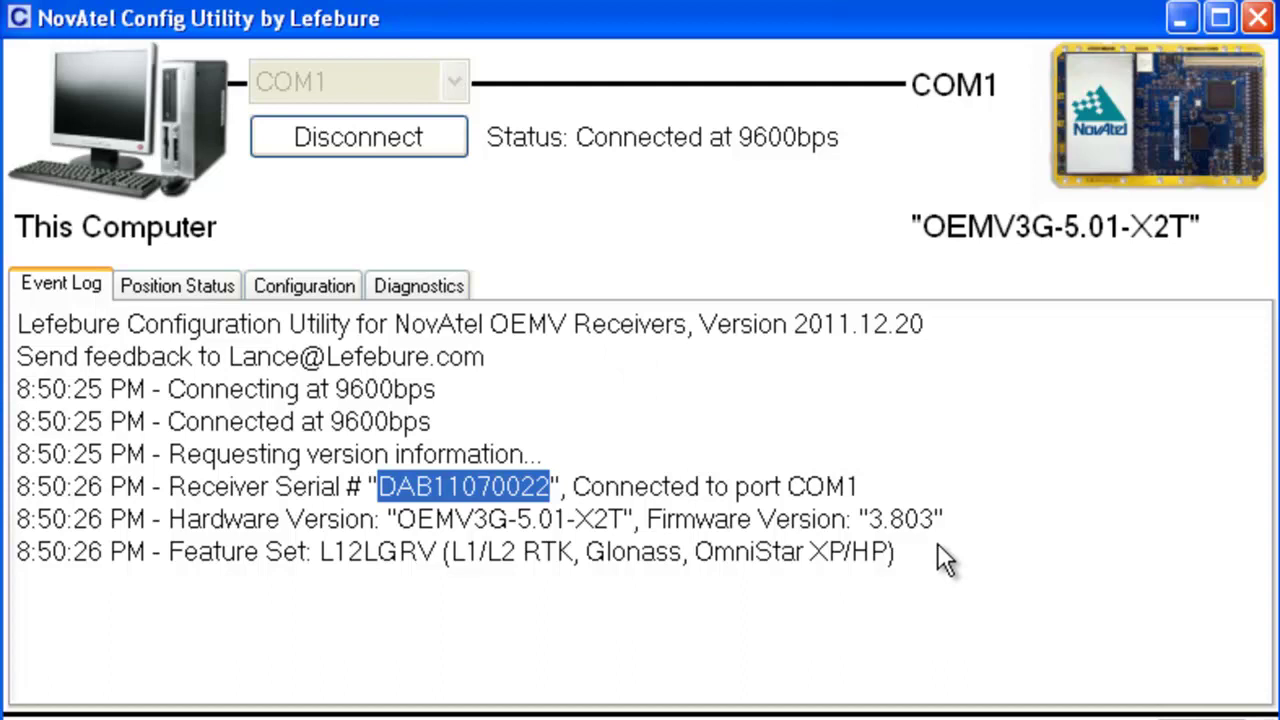
double_click(907, 521)
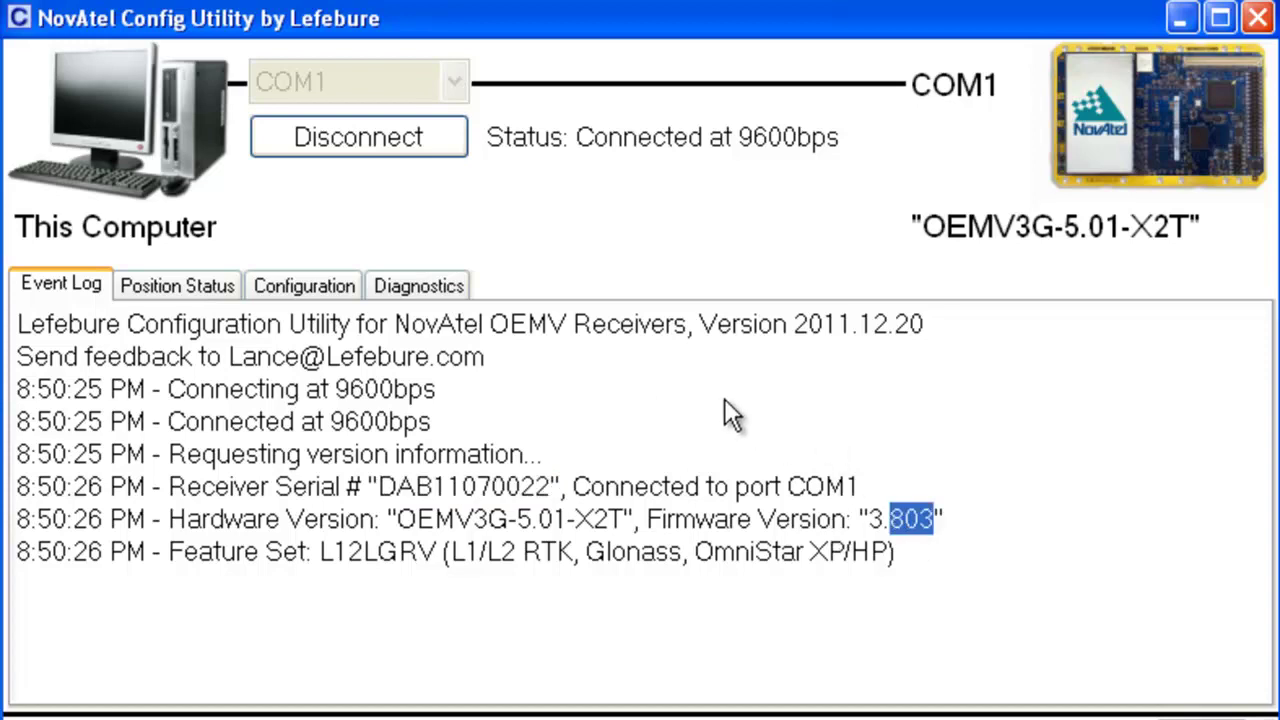
double_click(344, 546)
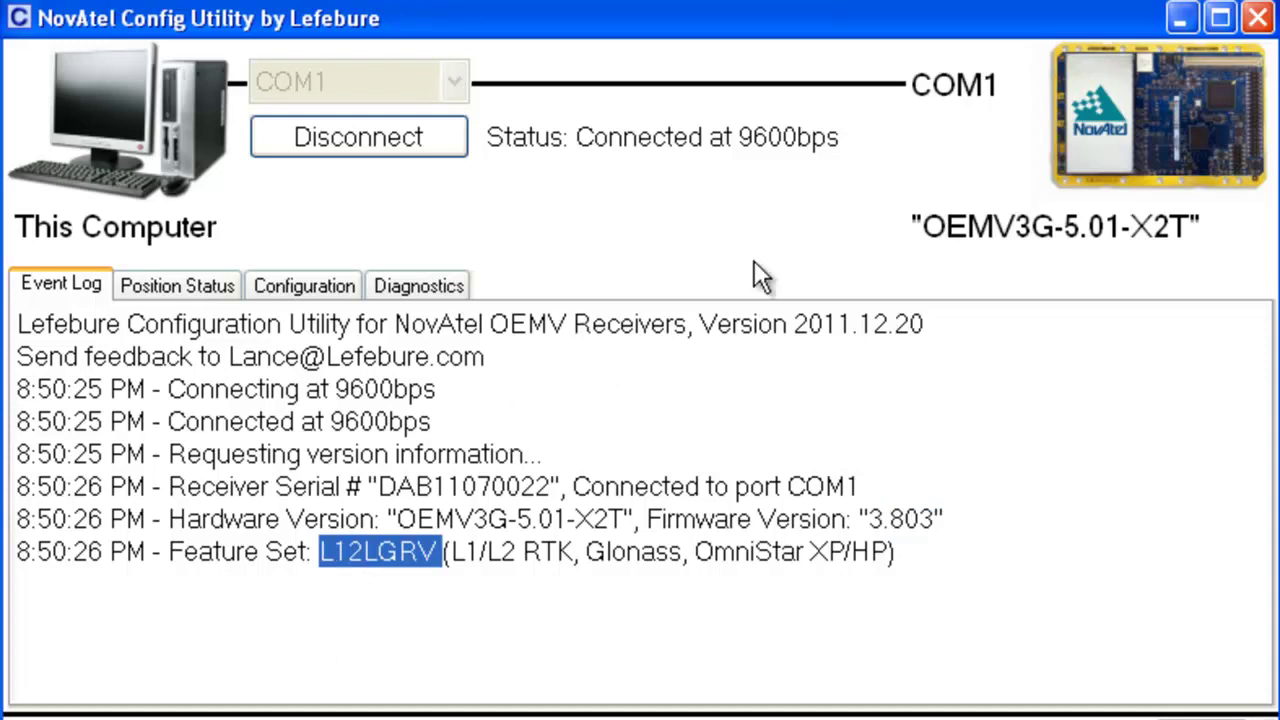
Disconnect from the receiver and close both NovAtel Config Utility windows.
click(361, 139)
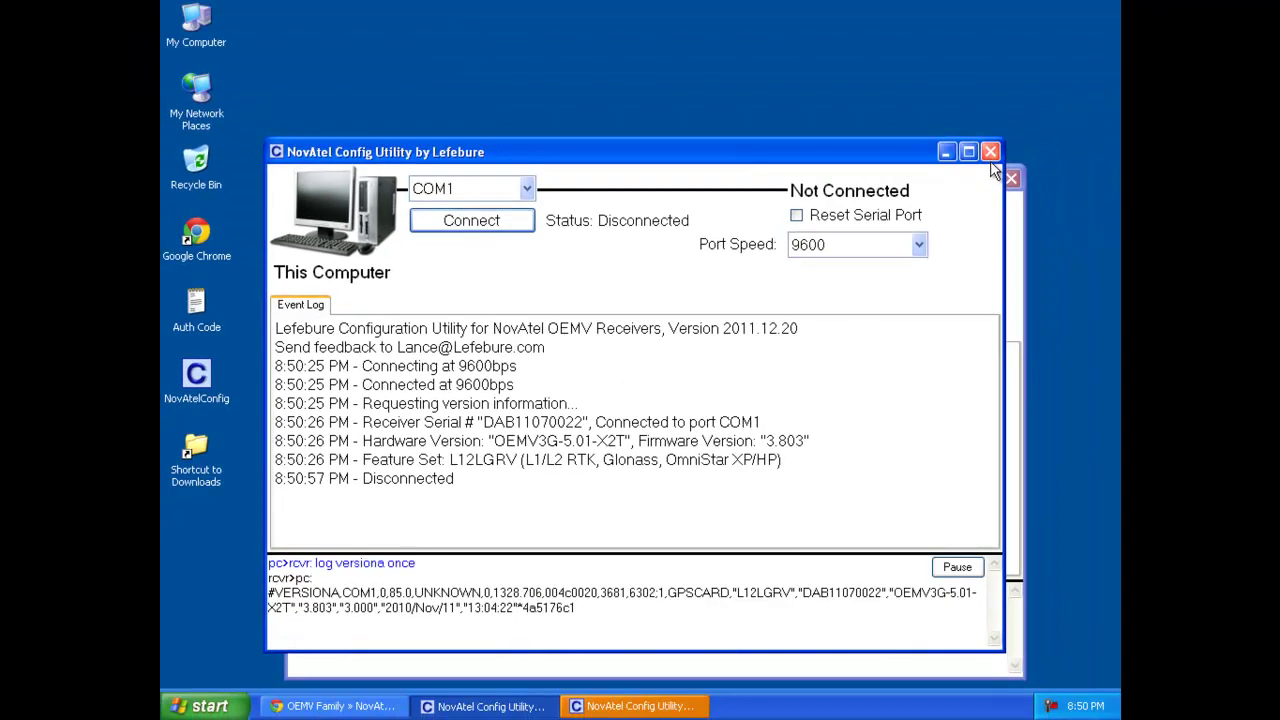
click(991, 157)
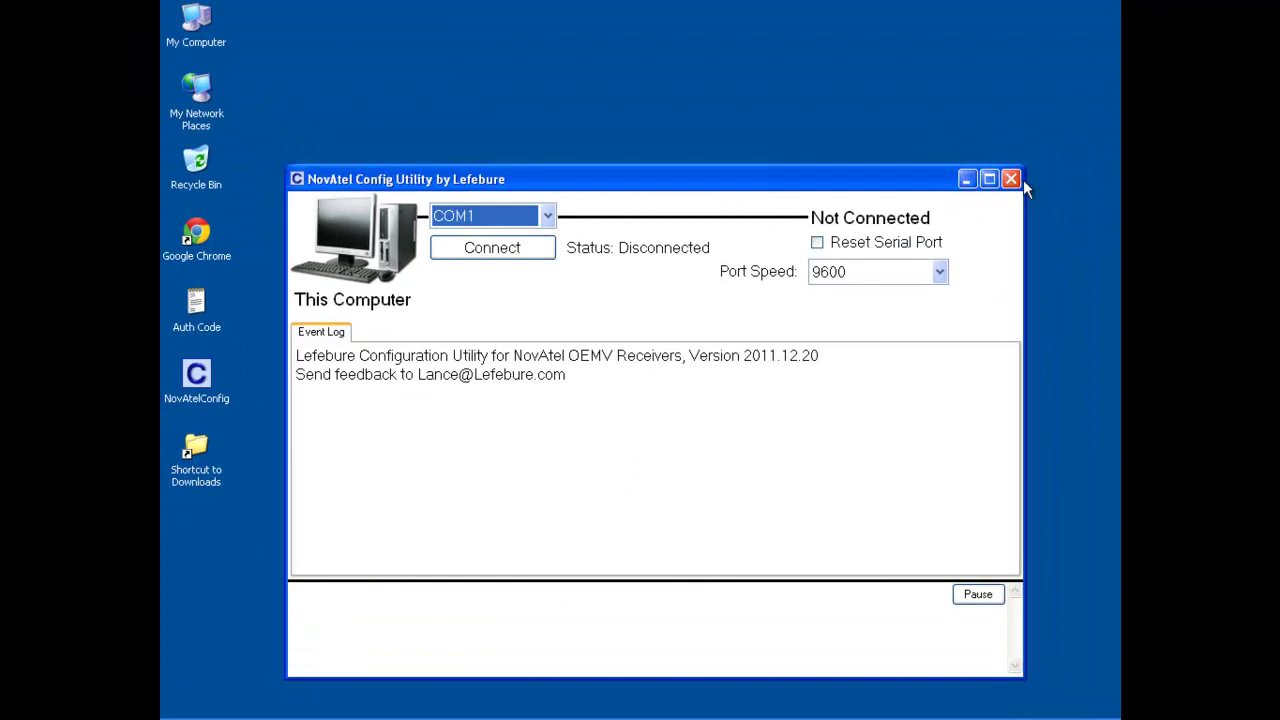
click(1012, 180)
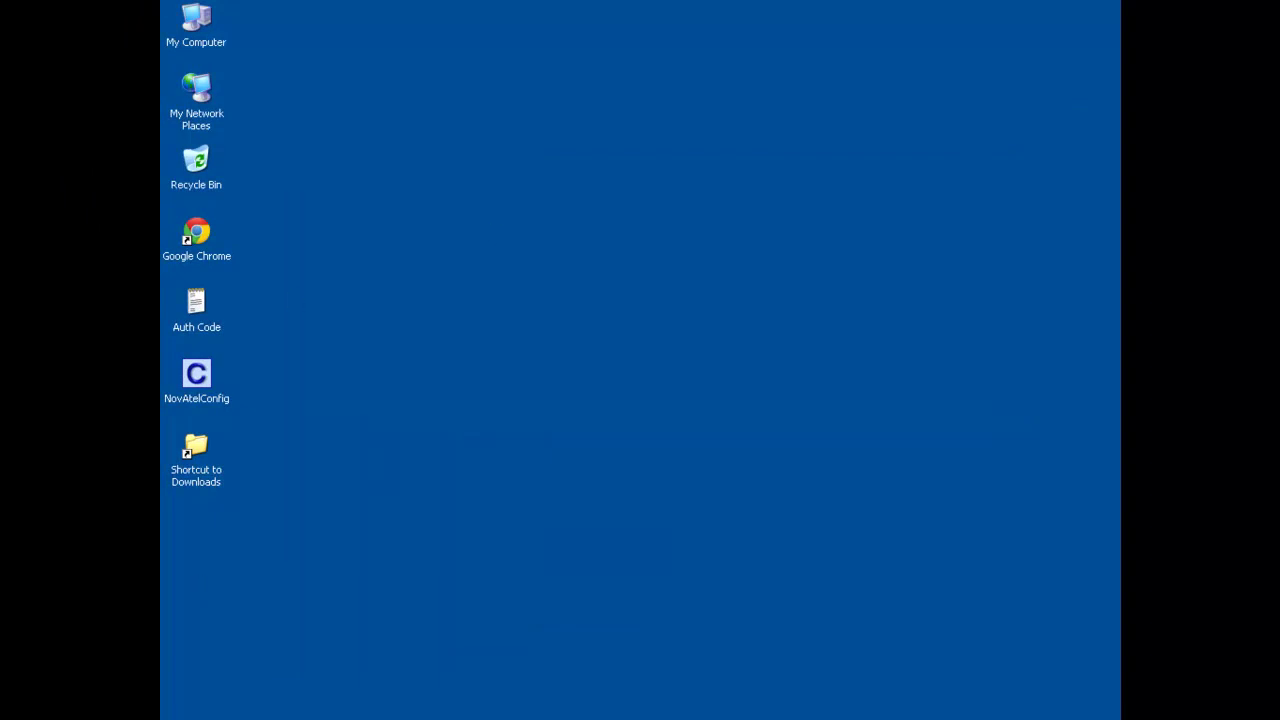
Return to Chrome, open the downloaded oem3900.zip archive and close the browser.
mouse_move(230, 712)
click(298, 706)
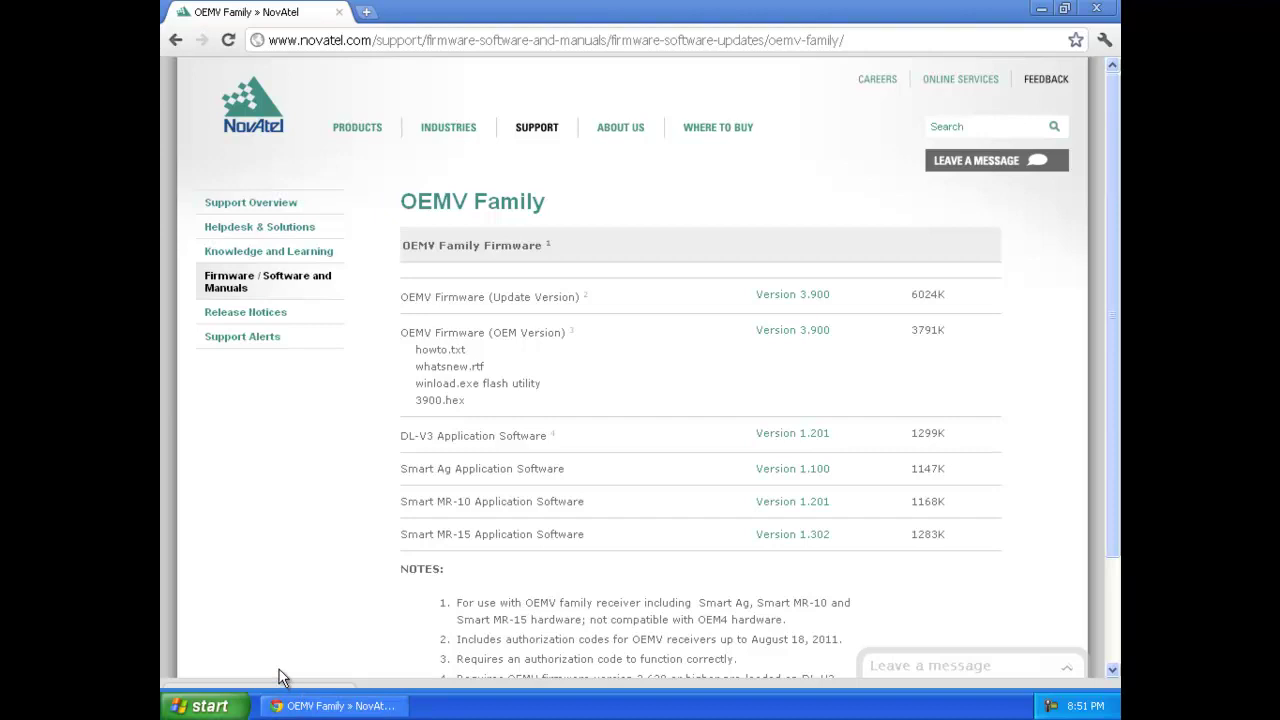
click(268, 700)
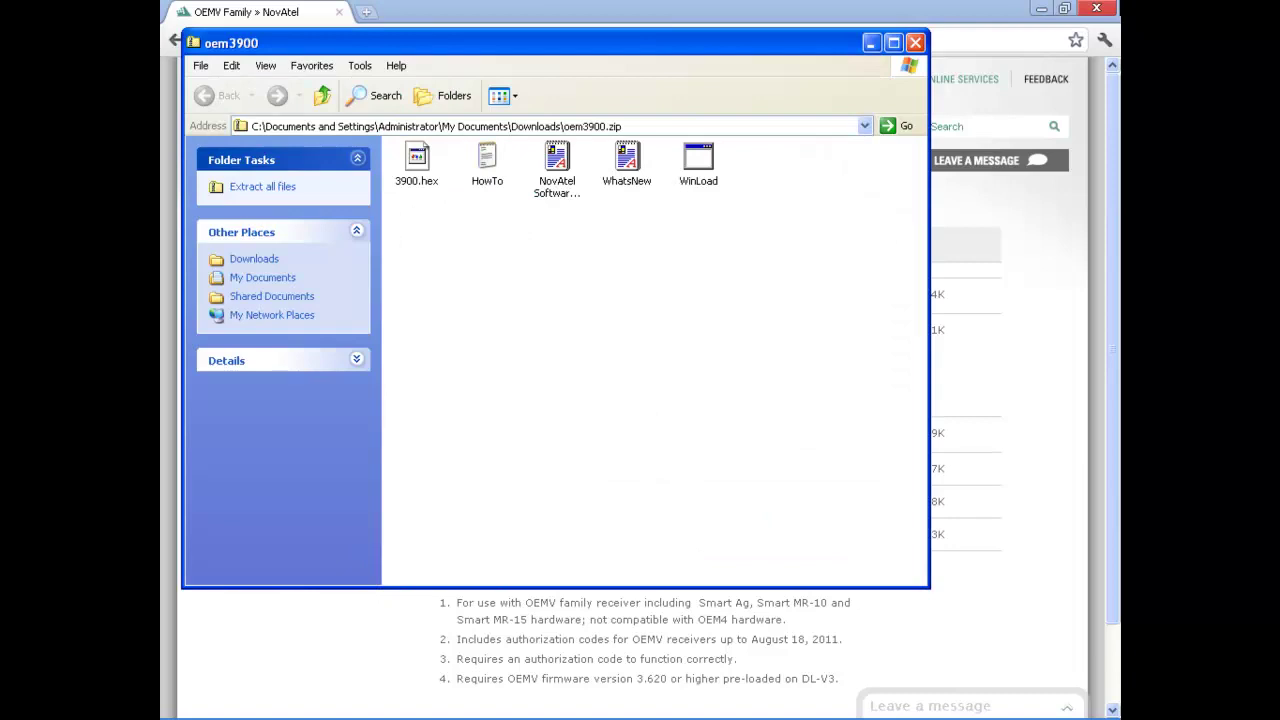
click(1100, 12)
click(1097, 10)
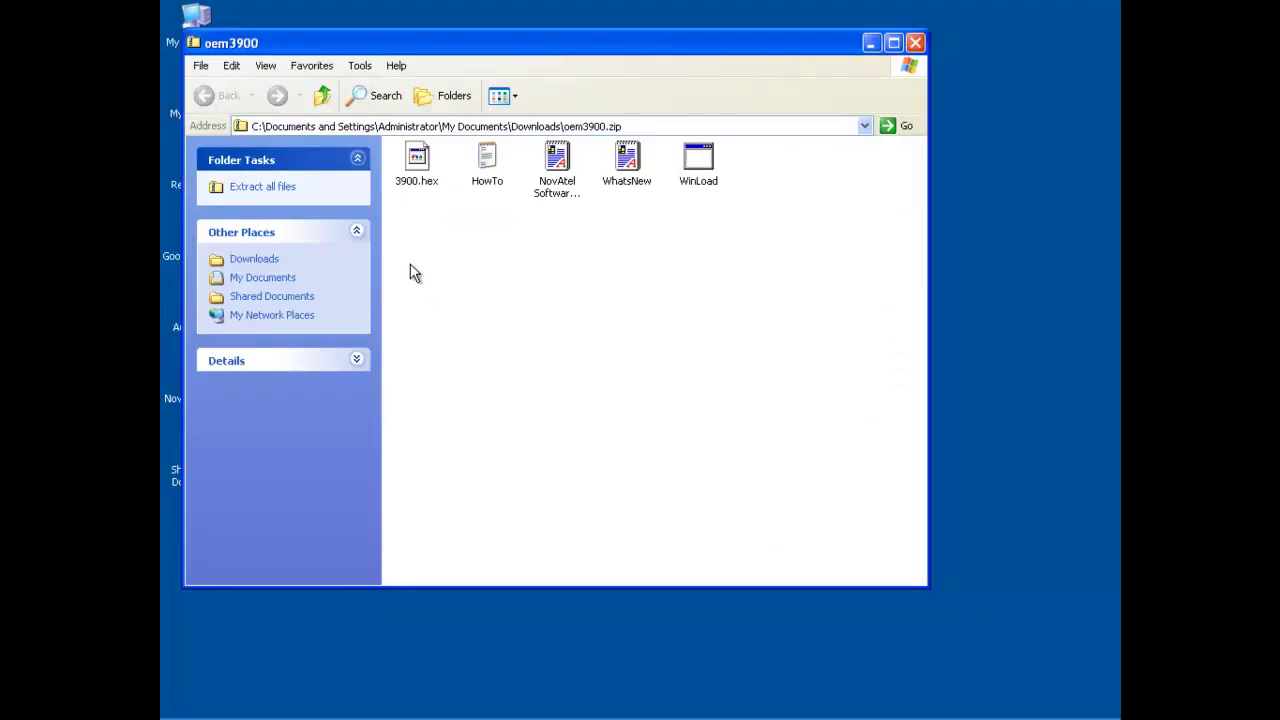
Copy all files from the oem3900.zip archive to the desktop.
drag(411, 260, 748, 155)
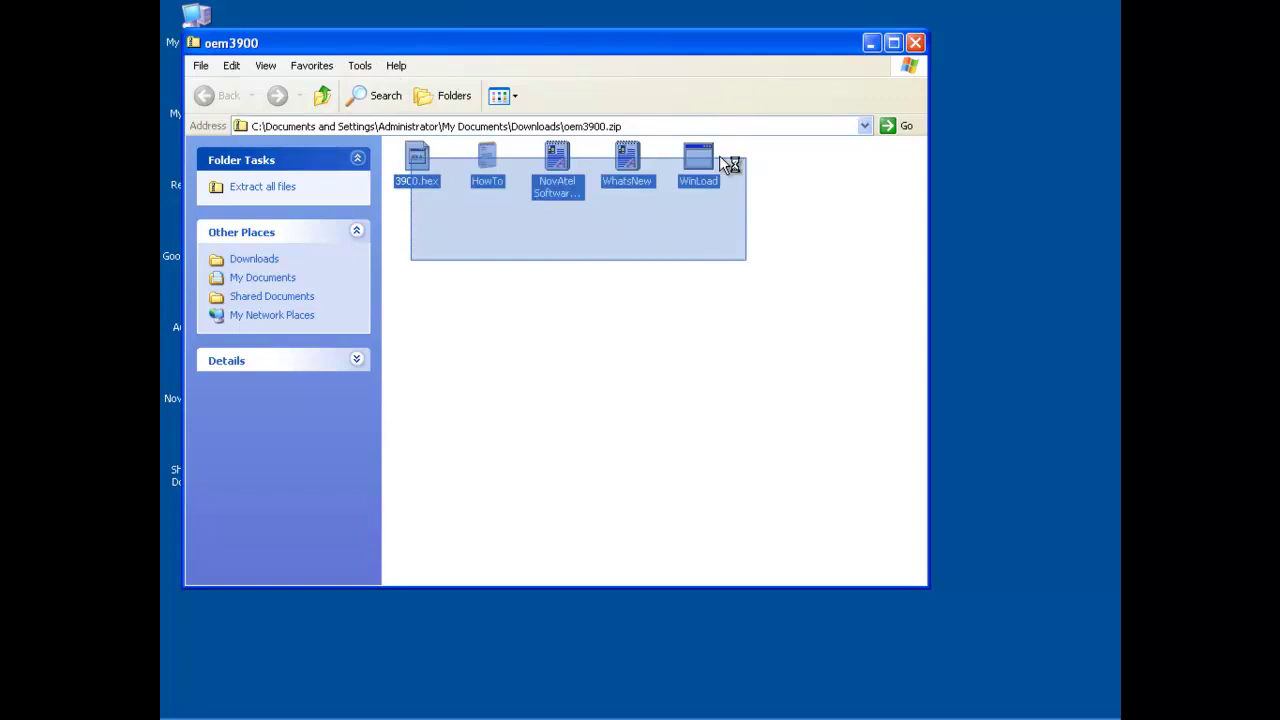
drag(720, 155, 719, 156)
right_click(714, 158)
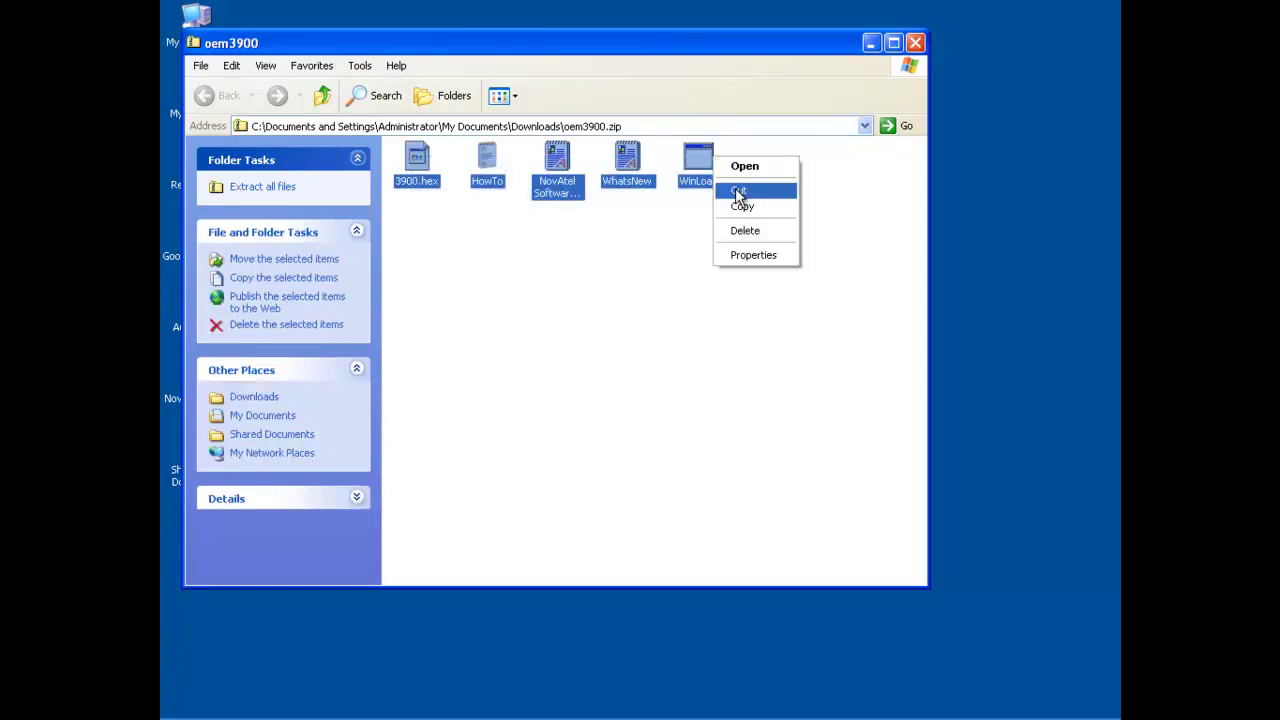
click(740, 206)
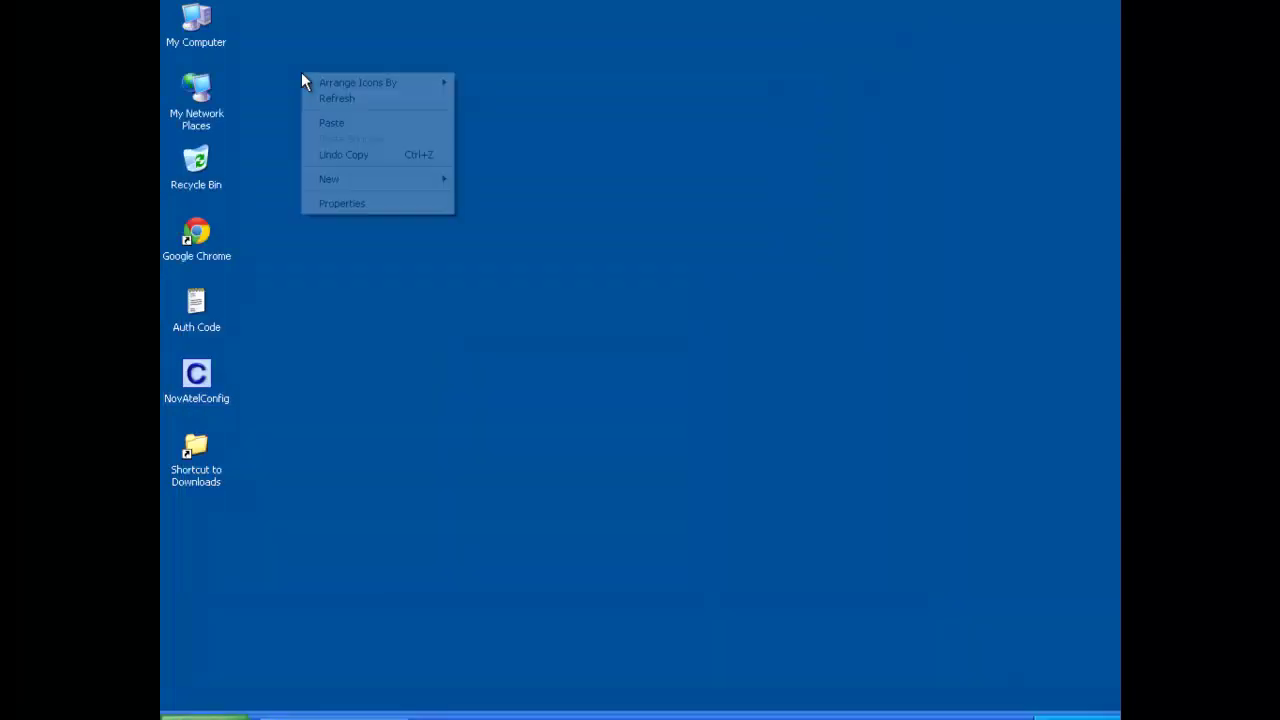
click(371, 124)
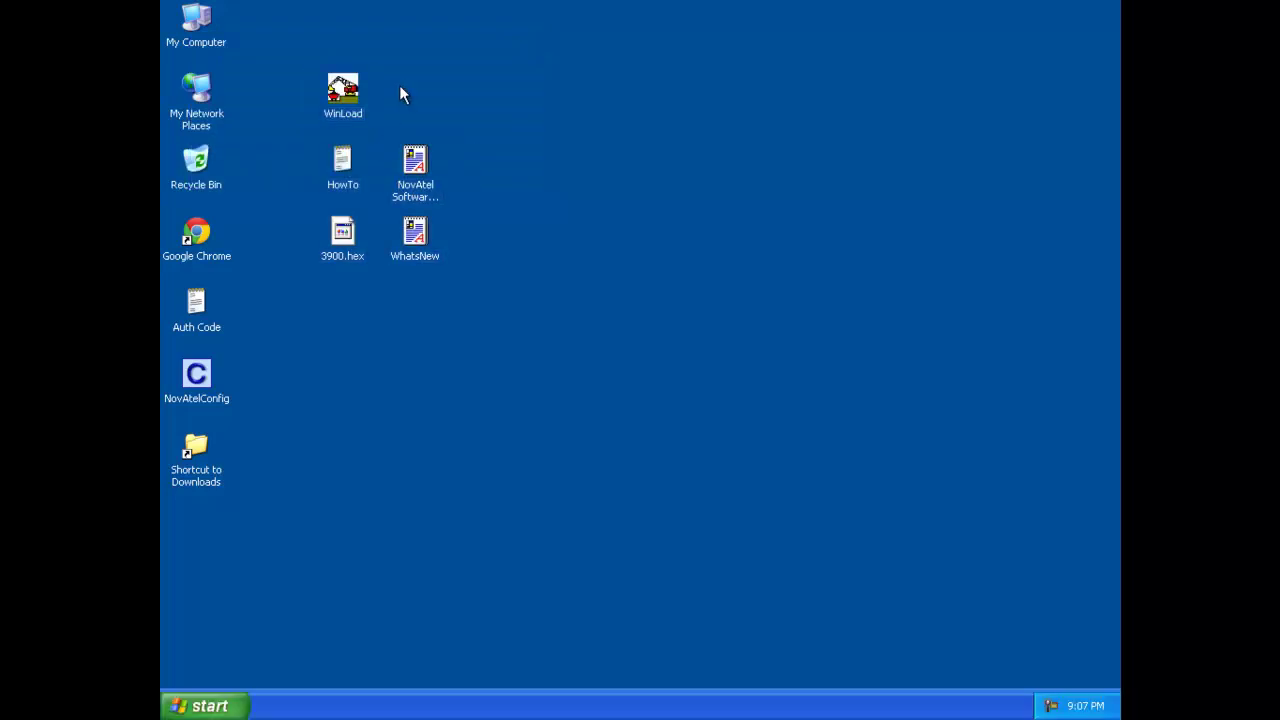
Launch WinLoad and accept the serial settings COM1, download baudrate 115200 and connect baudrate 9600.
click(343, 100)
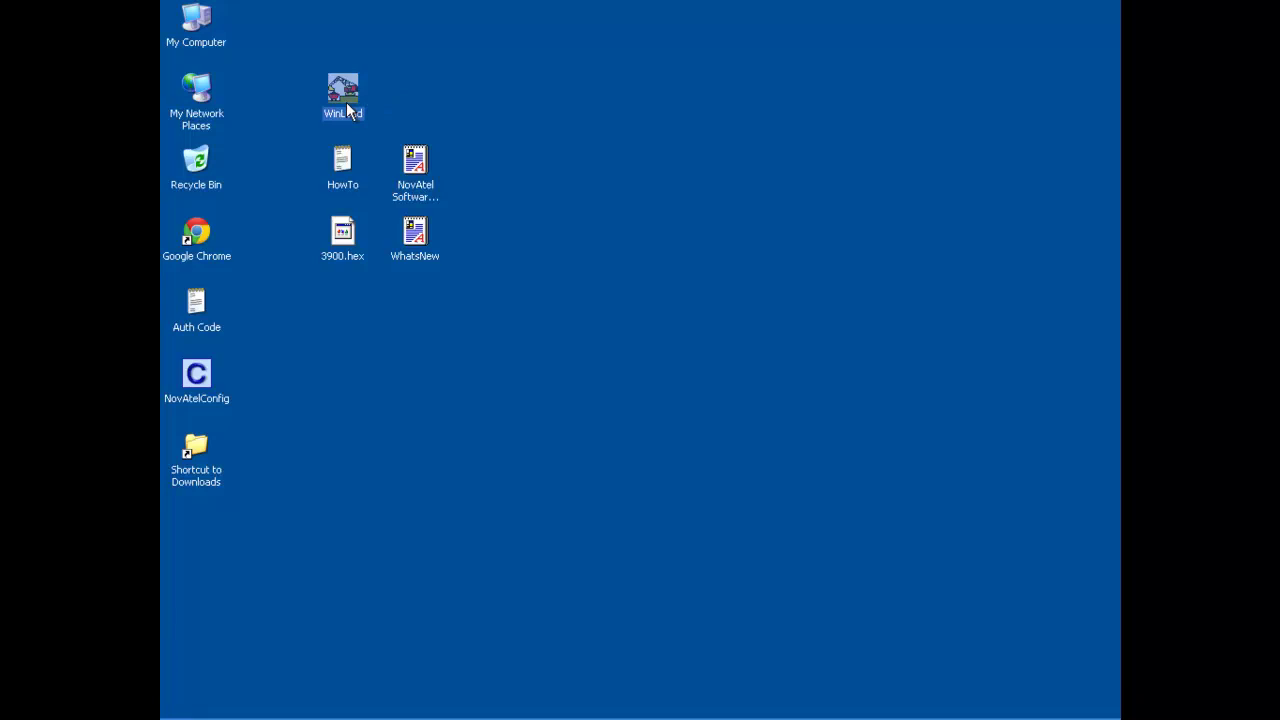
double_click(345, 101)
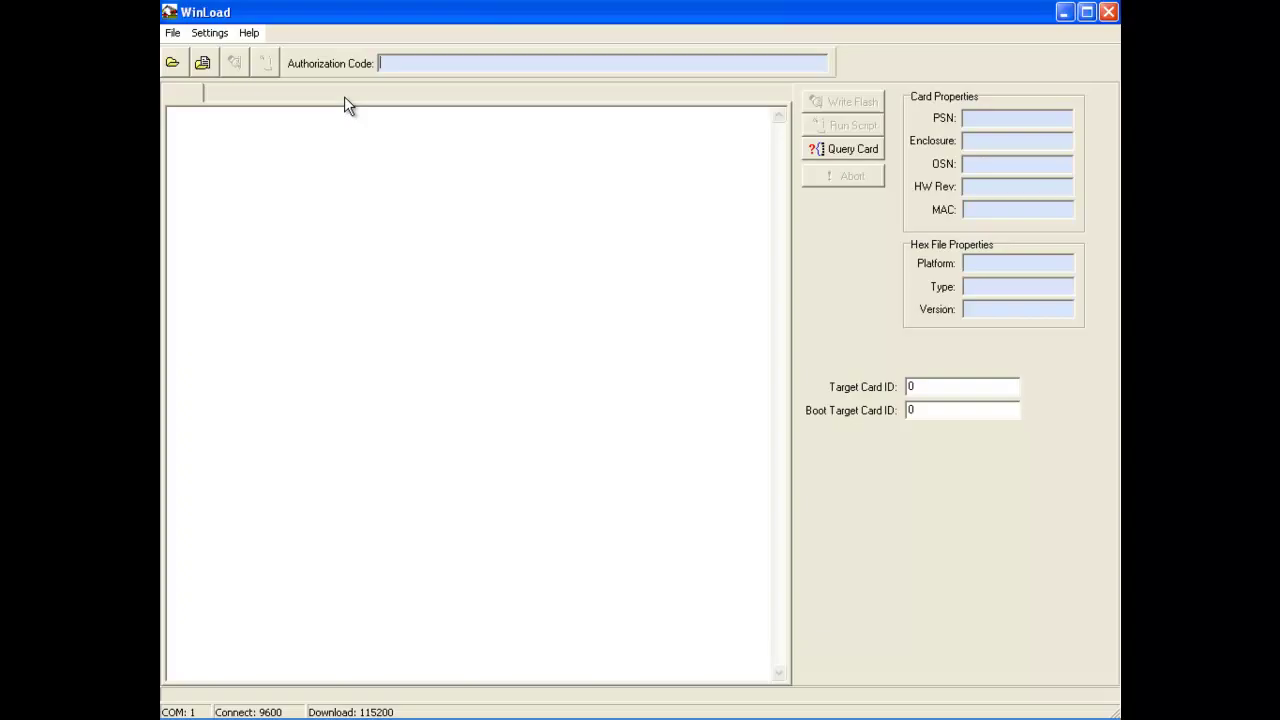
click(210, 35)
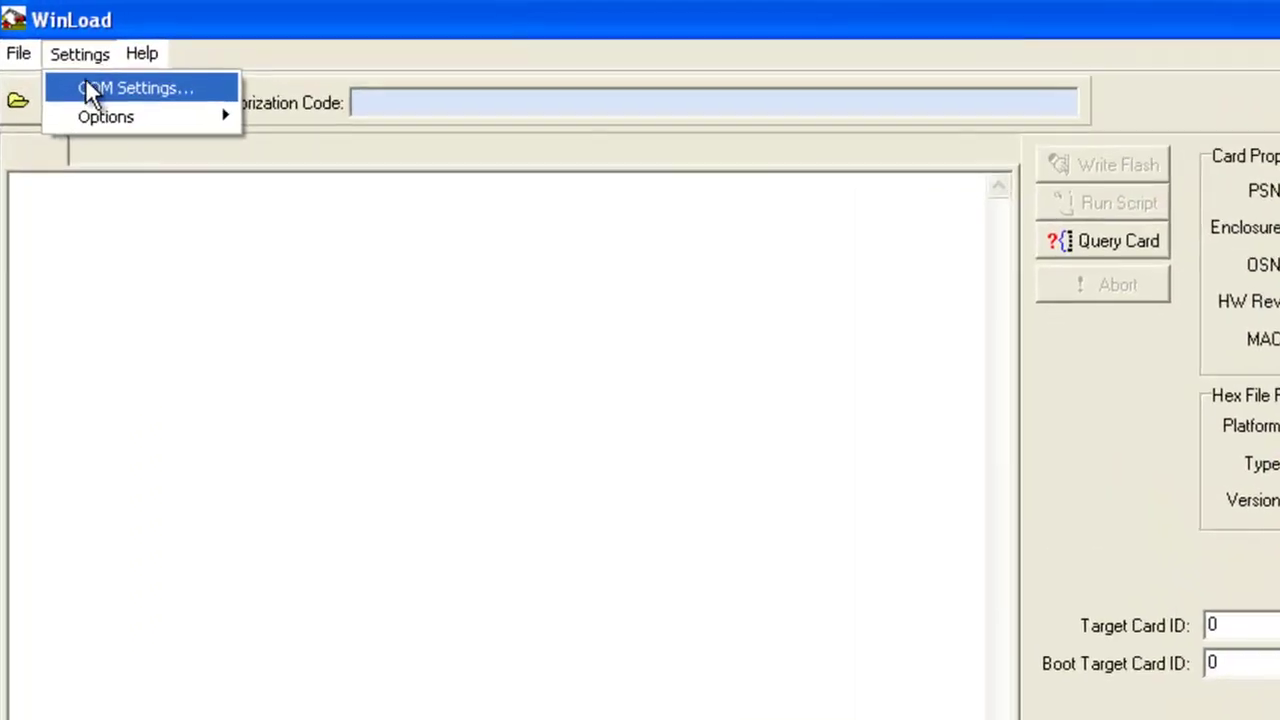
click(215, 52)
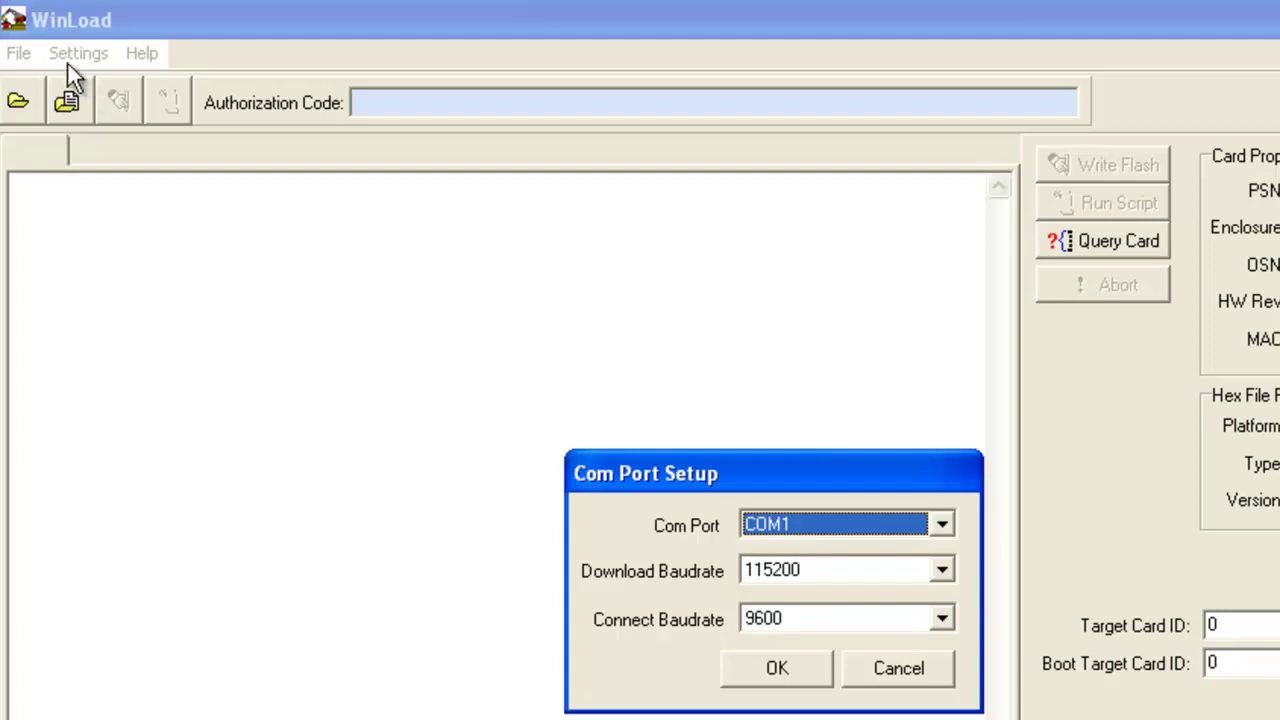
click(775, 678)
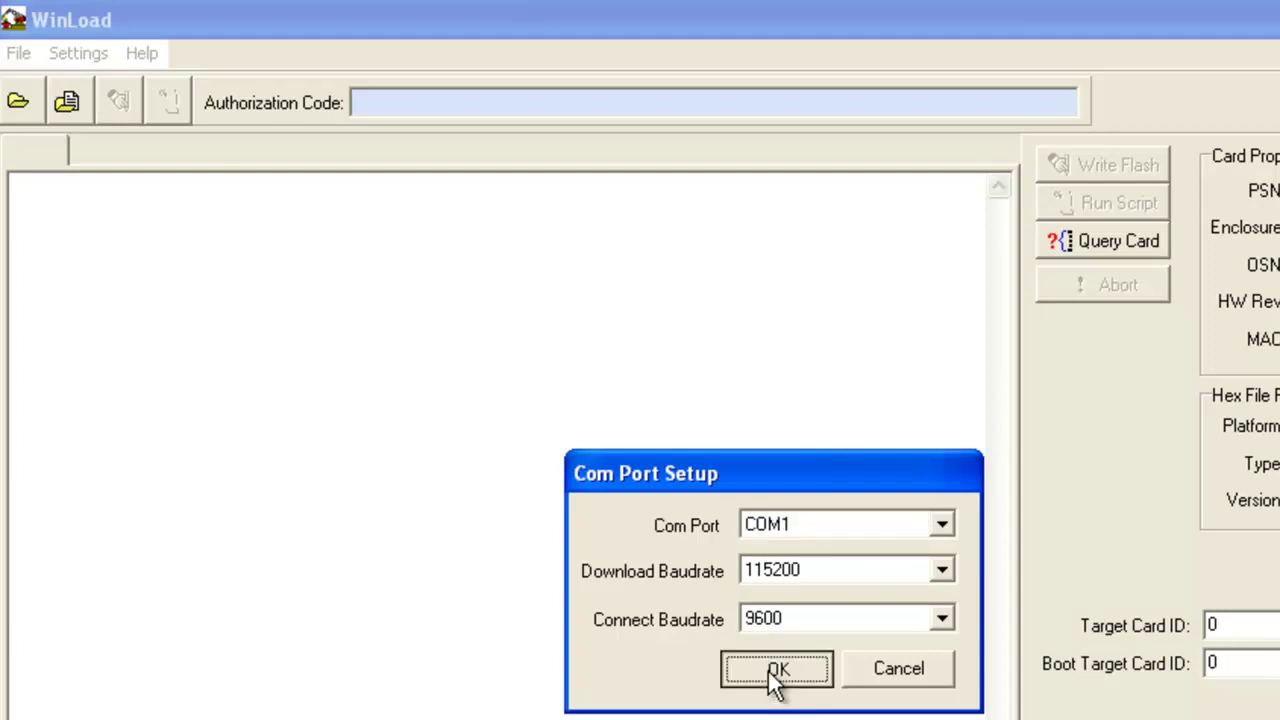
Load the firmware file 3900.hex from the desktop into WinLoad.
click(20, 52)
click(48, 80)
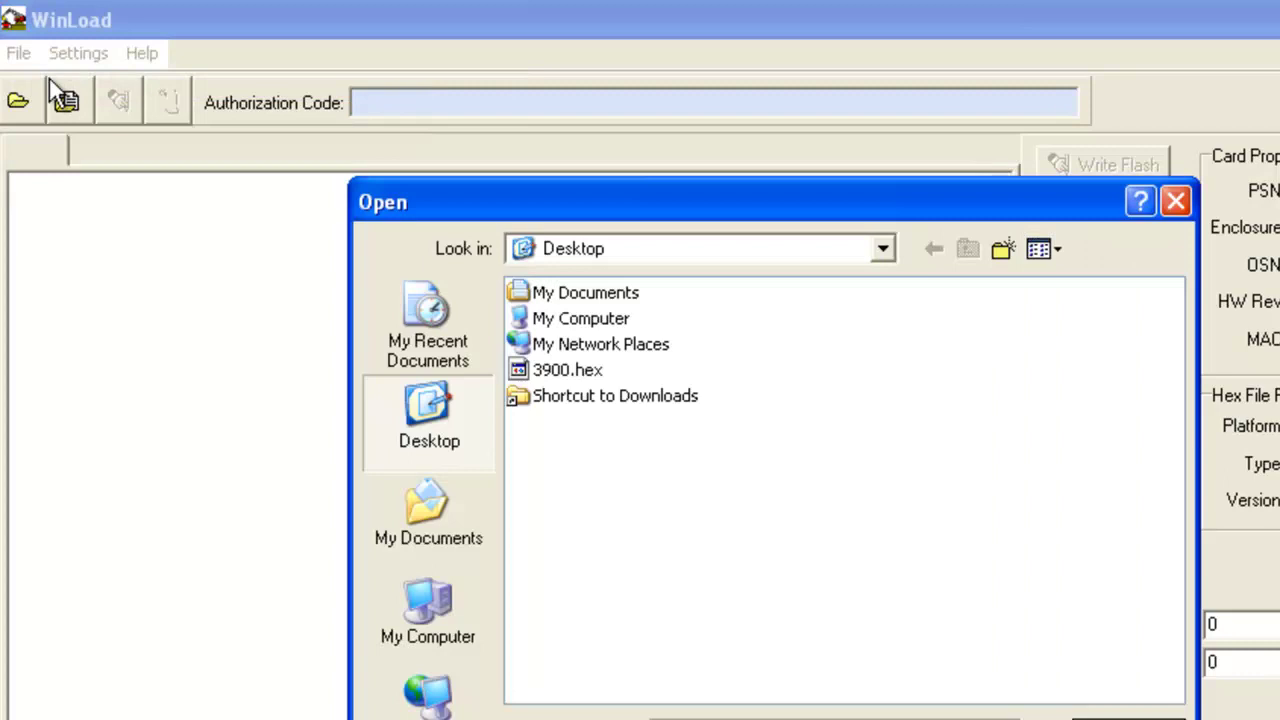
click(566, 378)
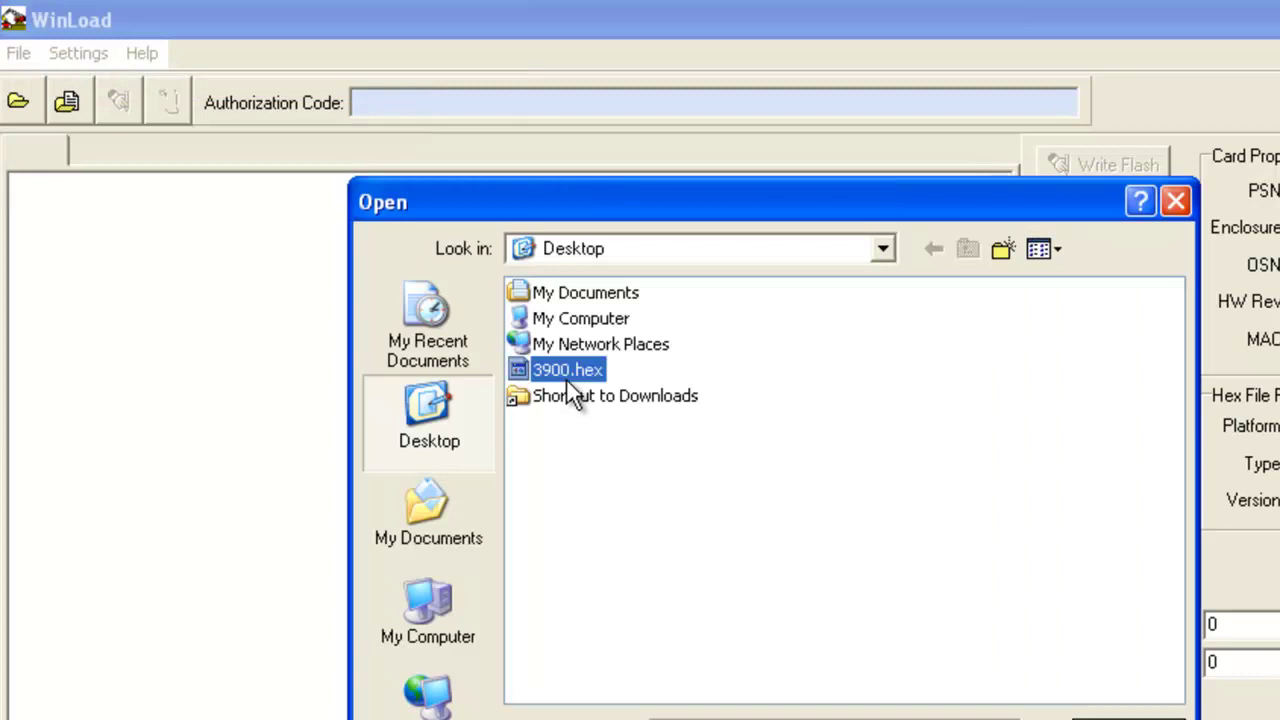
double_click(566, 378)
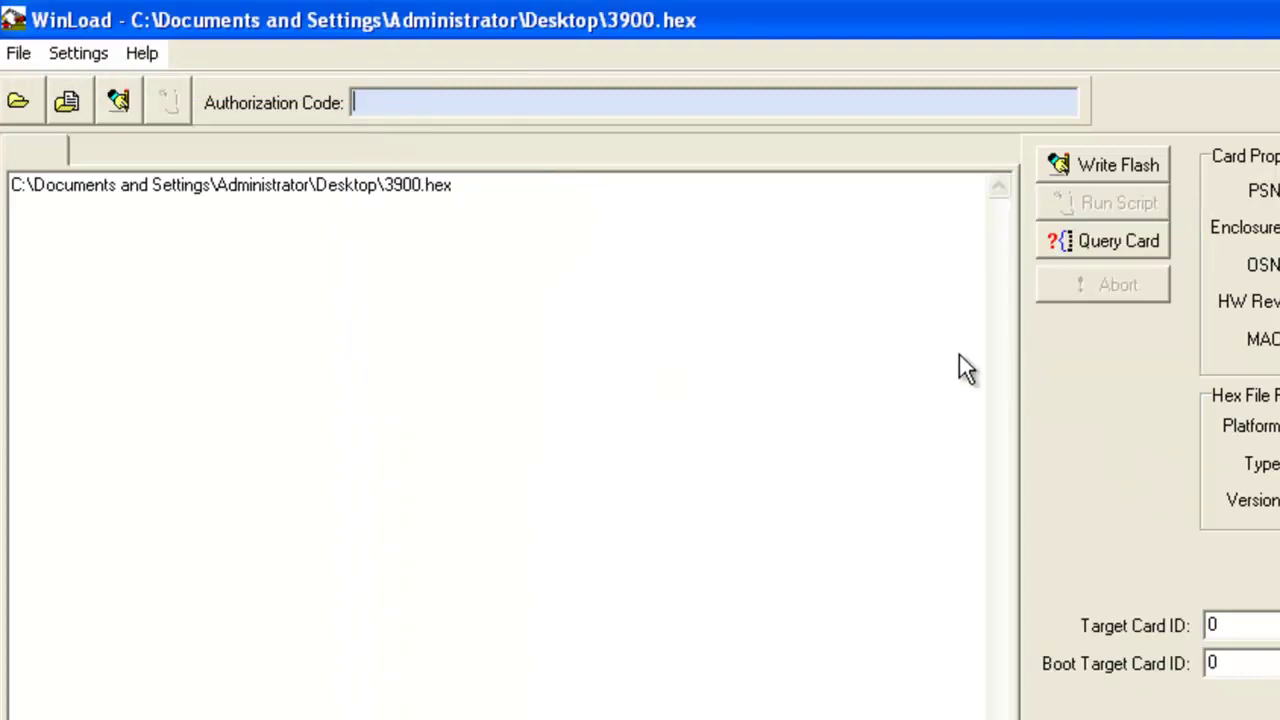
Query the receiver card and check its serial number in the card properties.
click(1129, 241)
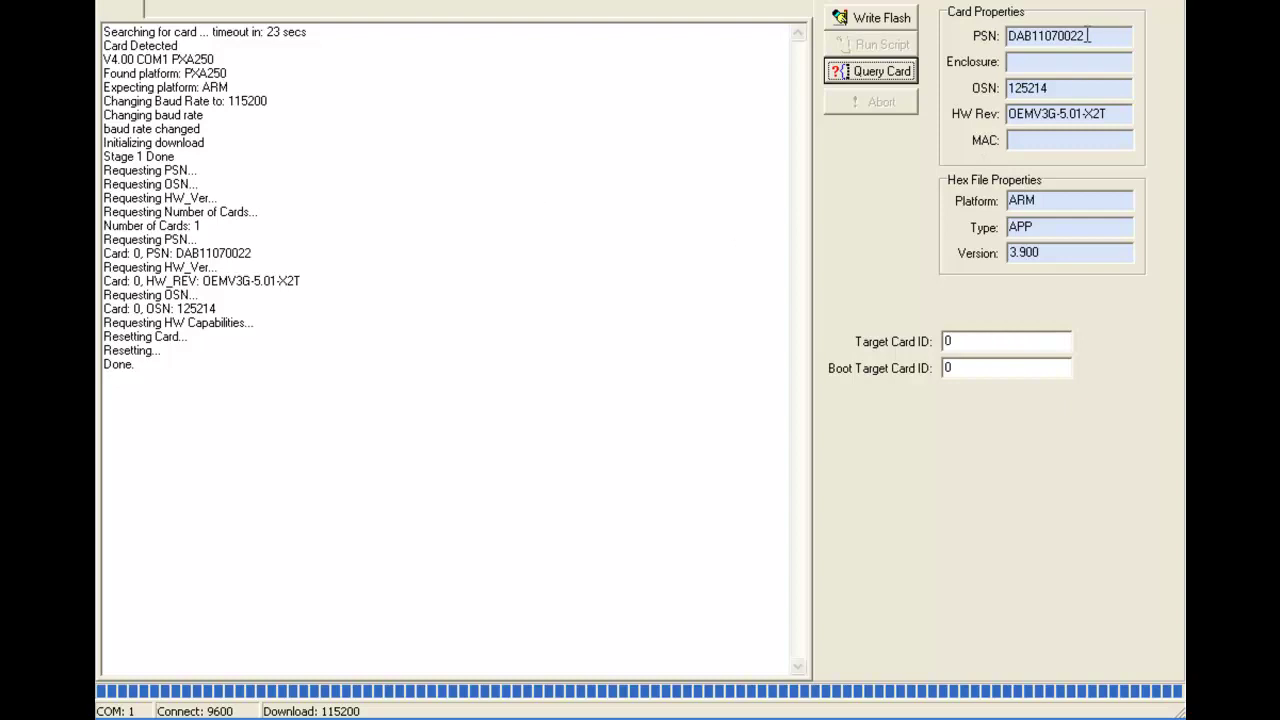
double_click(1058, 36)
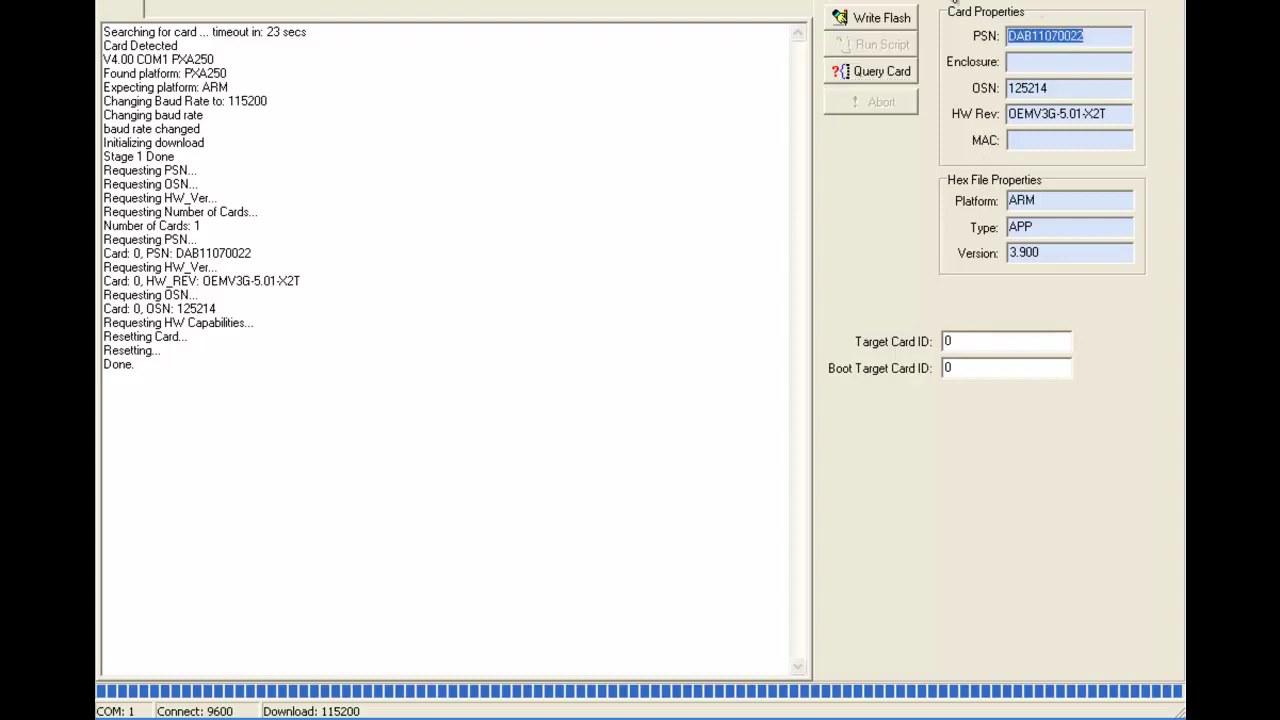
Write the loaded 3900.hex firmware to the receiver's flash, skipping the authorization code request.
click(867, 30)
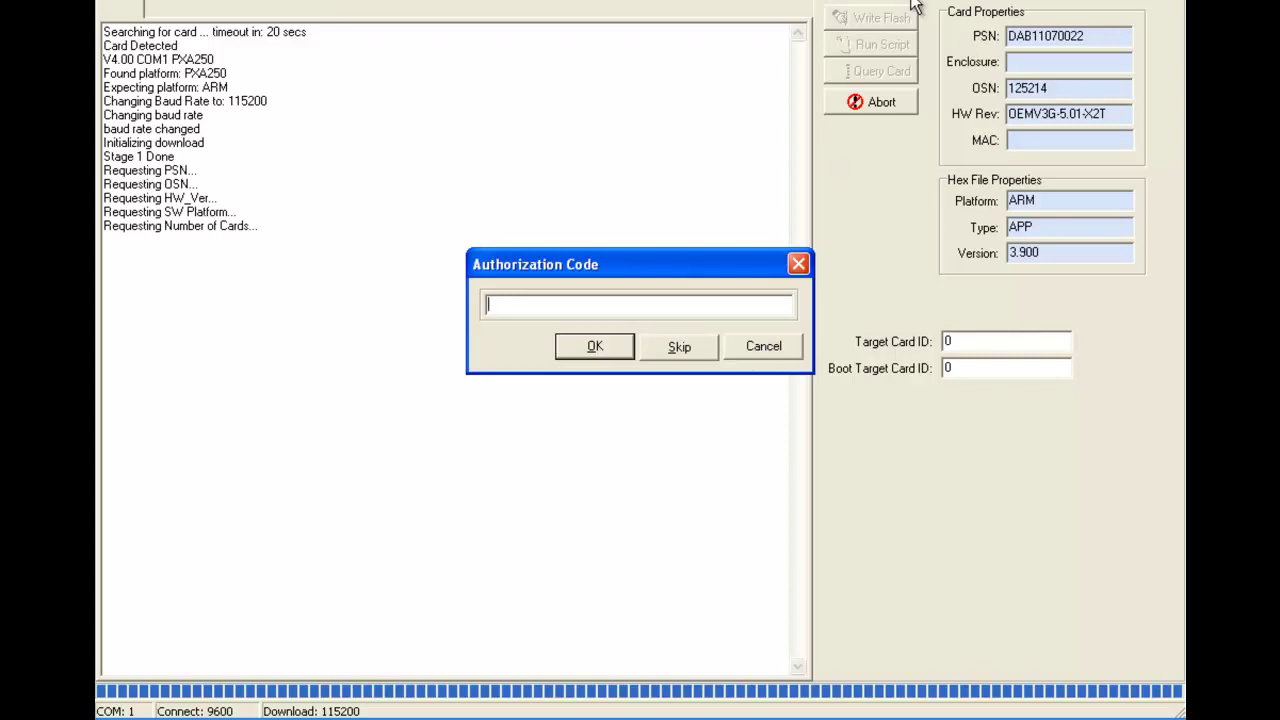
drag(617, 277, 639, 283)
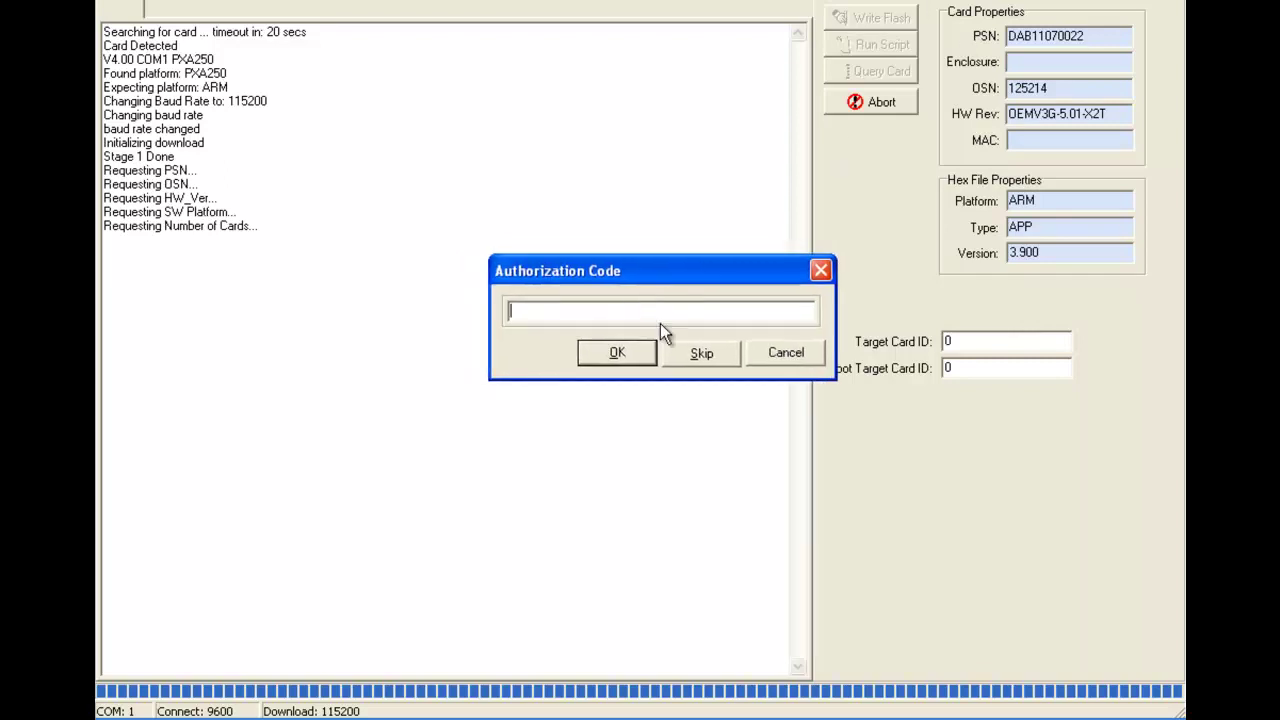
mouse_move(100, 705)
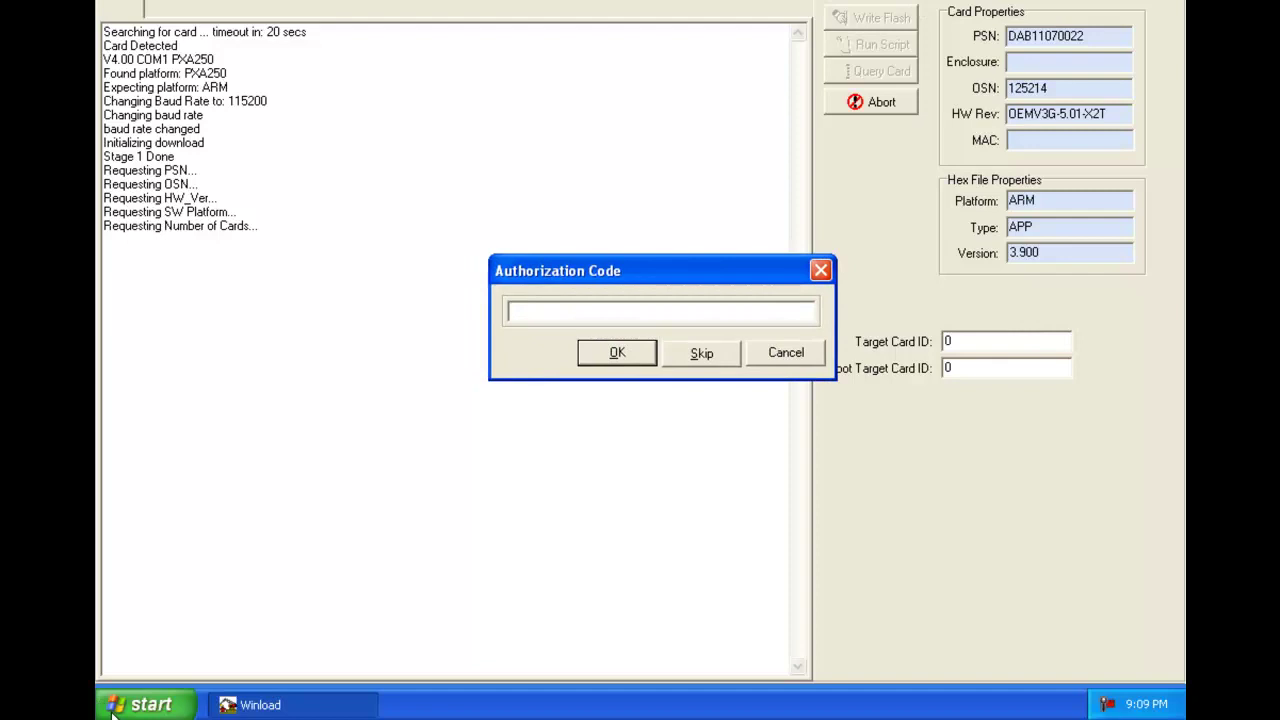
click(135, 705)
click(140, 703)
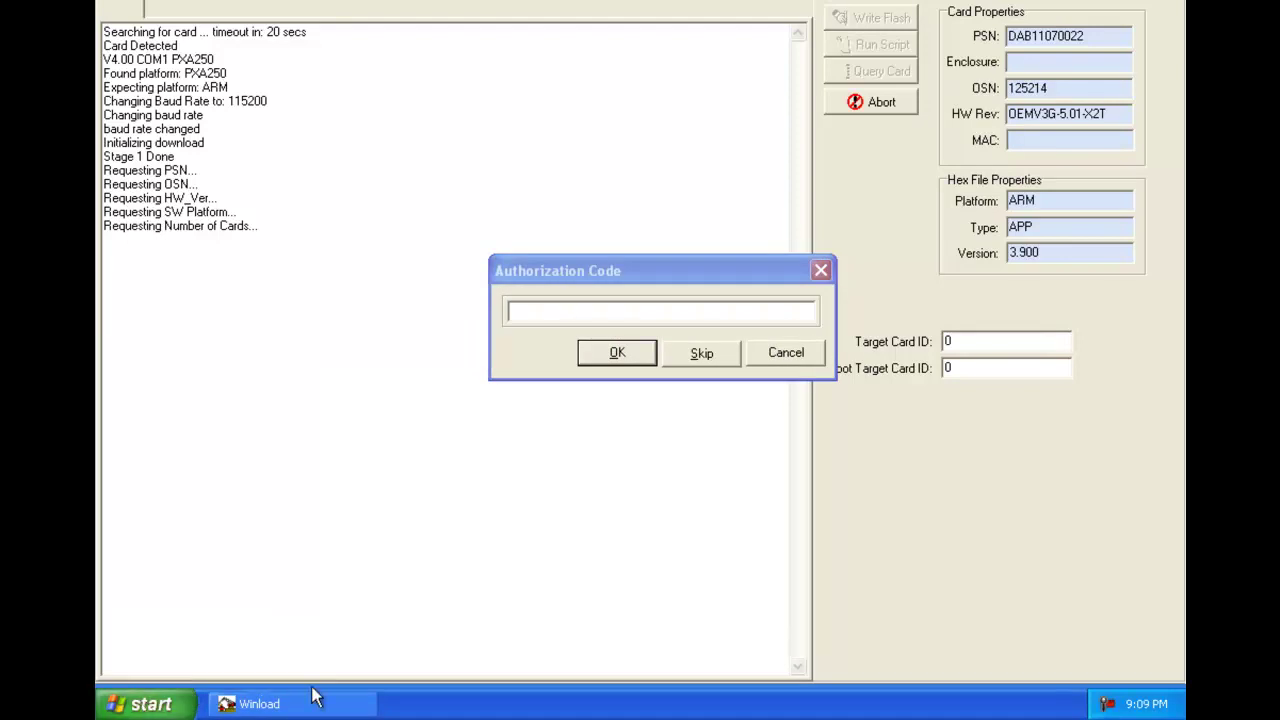
click(719, 356)
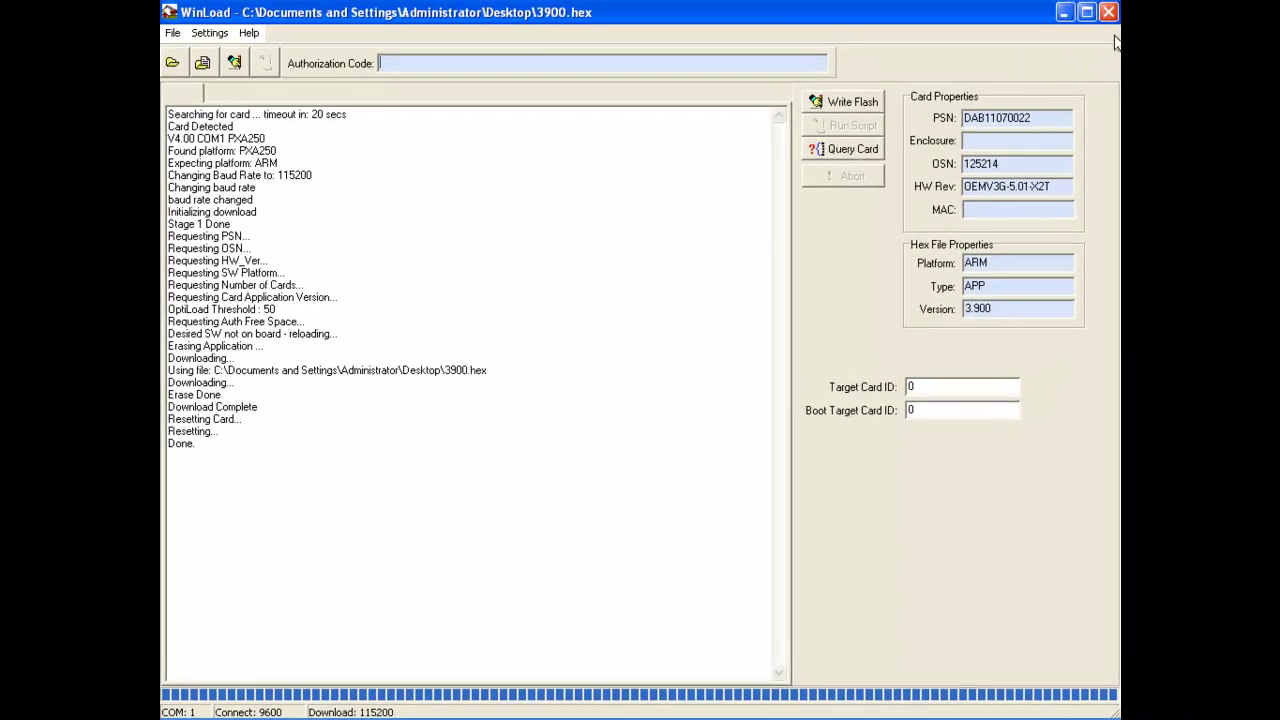
Close WinLoad, switch to the NovAtel Config Utility and connect to the receiver on COM1 at 9600 bps.
click(1108, 12)
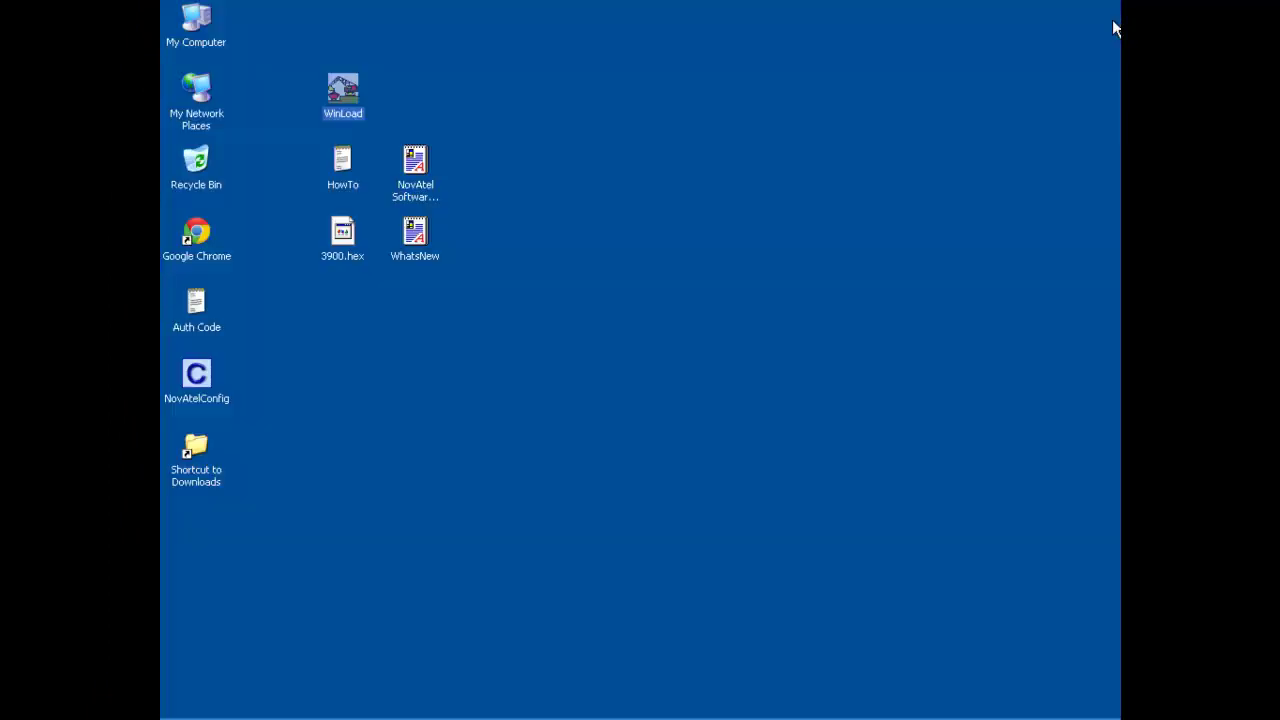
double_click(210, 374)
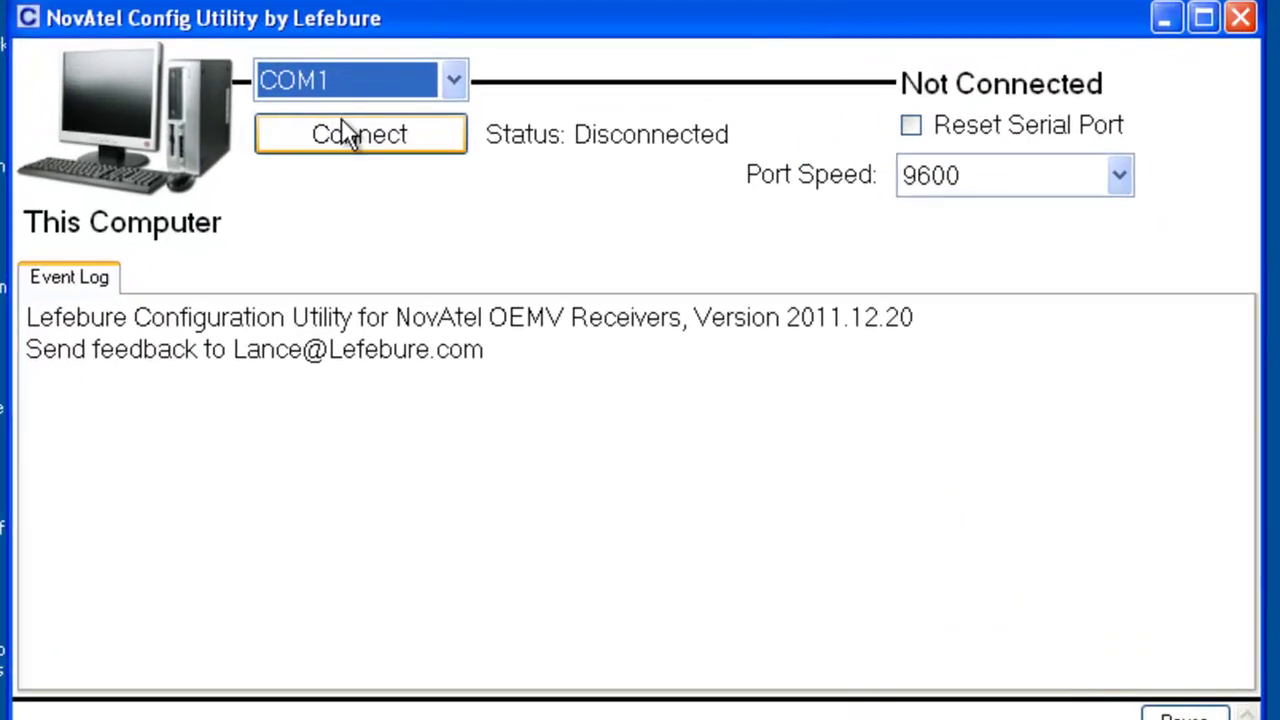
click(338, 119)
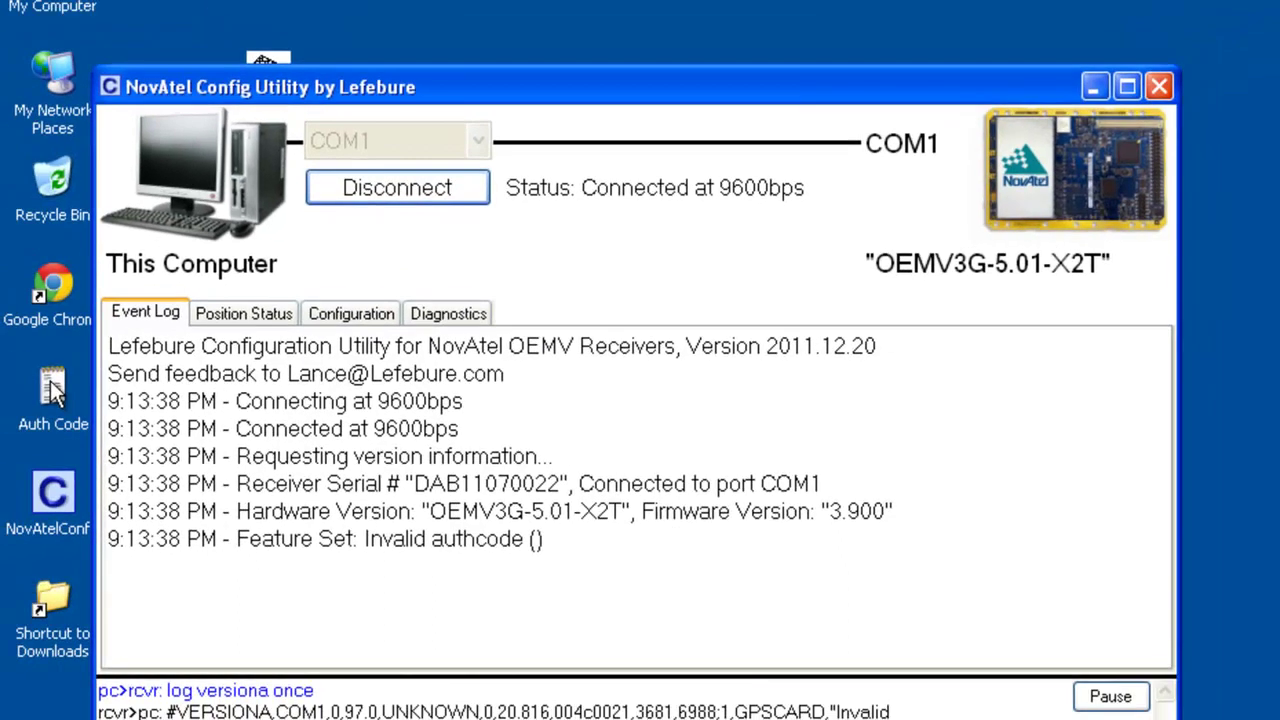
Copy the complete authorization code from the Auth Code text file on the desktop and close the file.
double_click(53, 393)
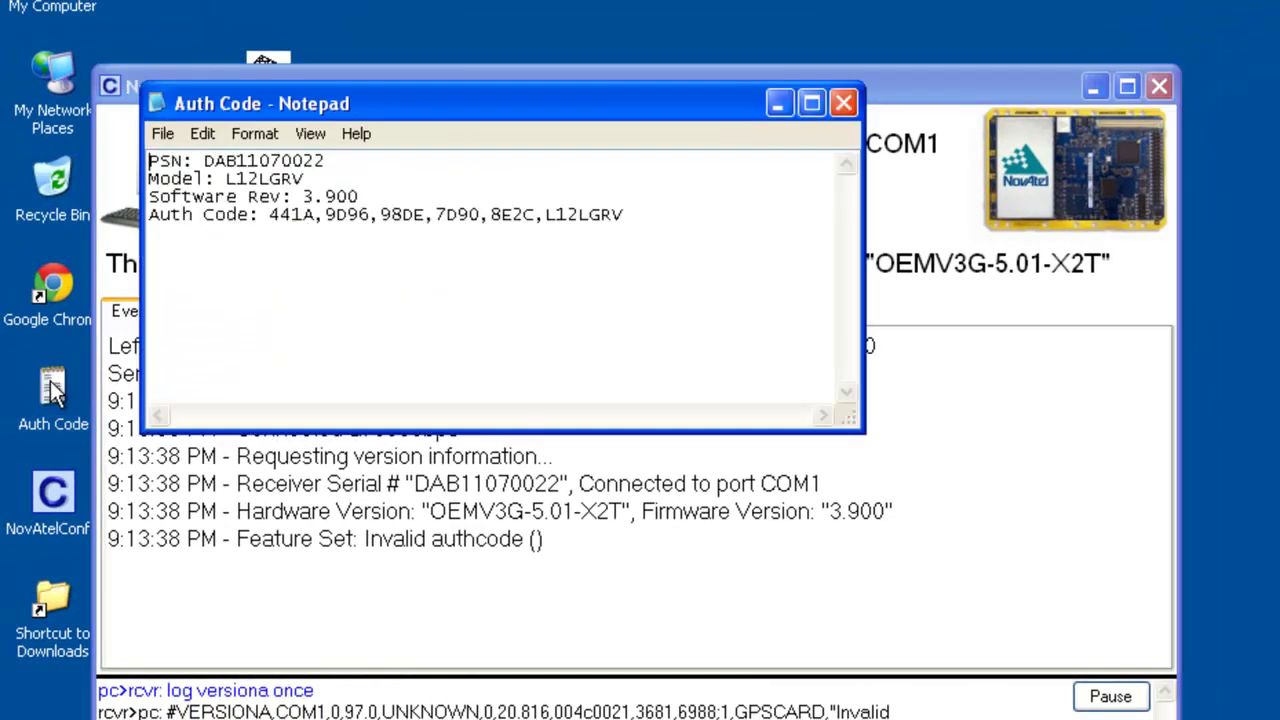
drag(267, 216, 668, 234)
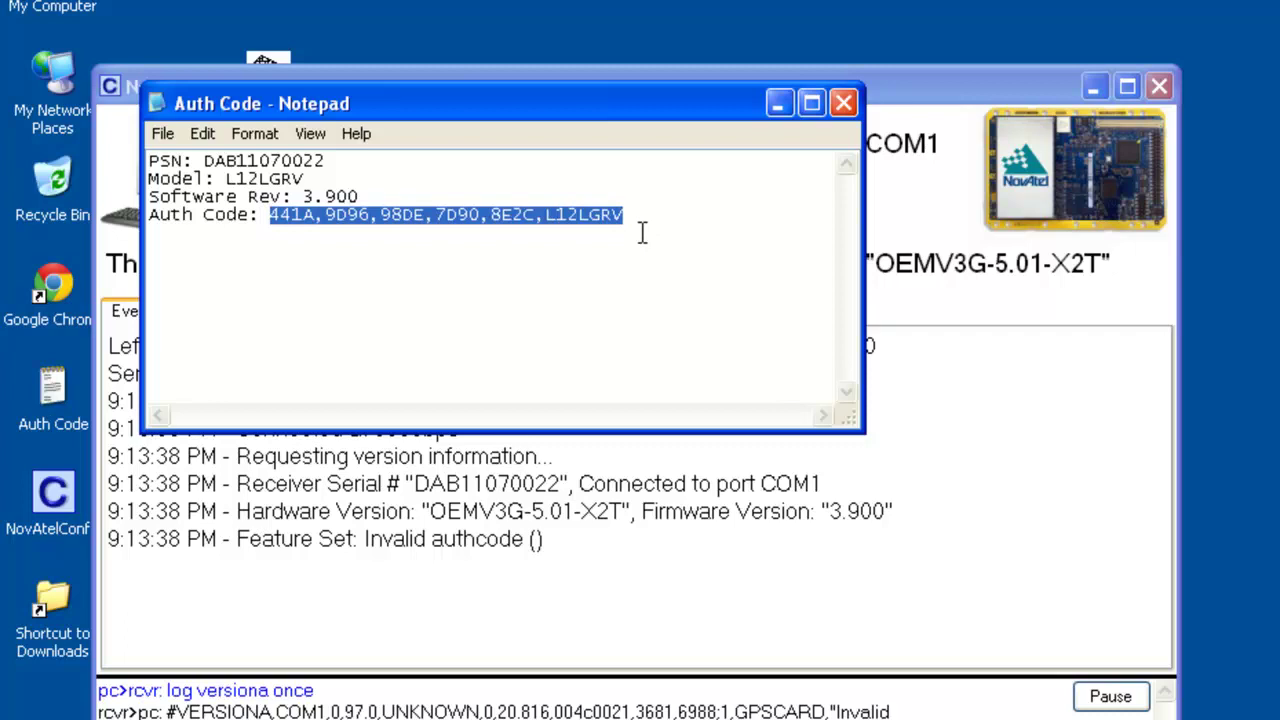
right_click(550, 228)
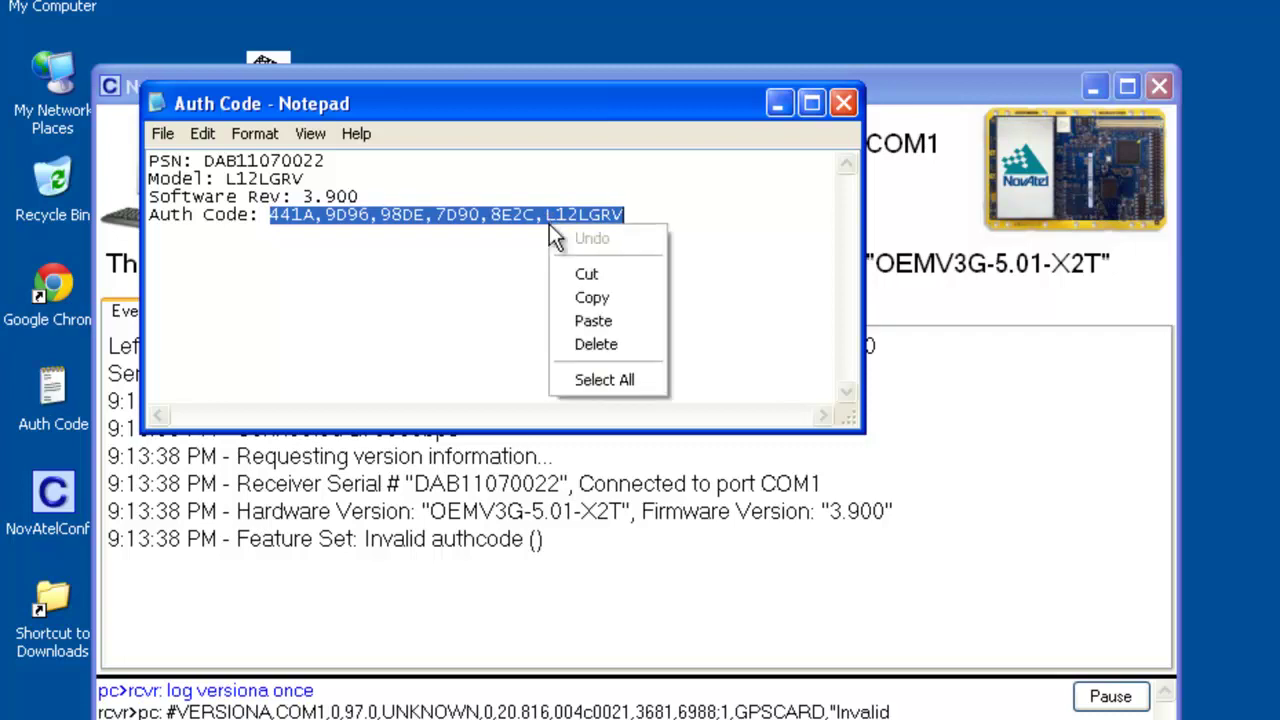
click(576, 290)
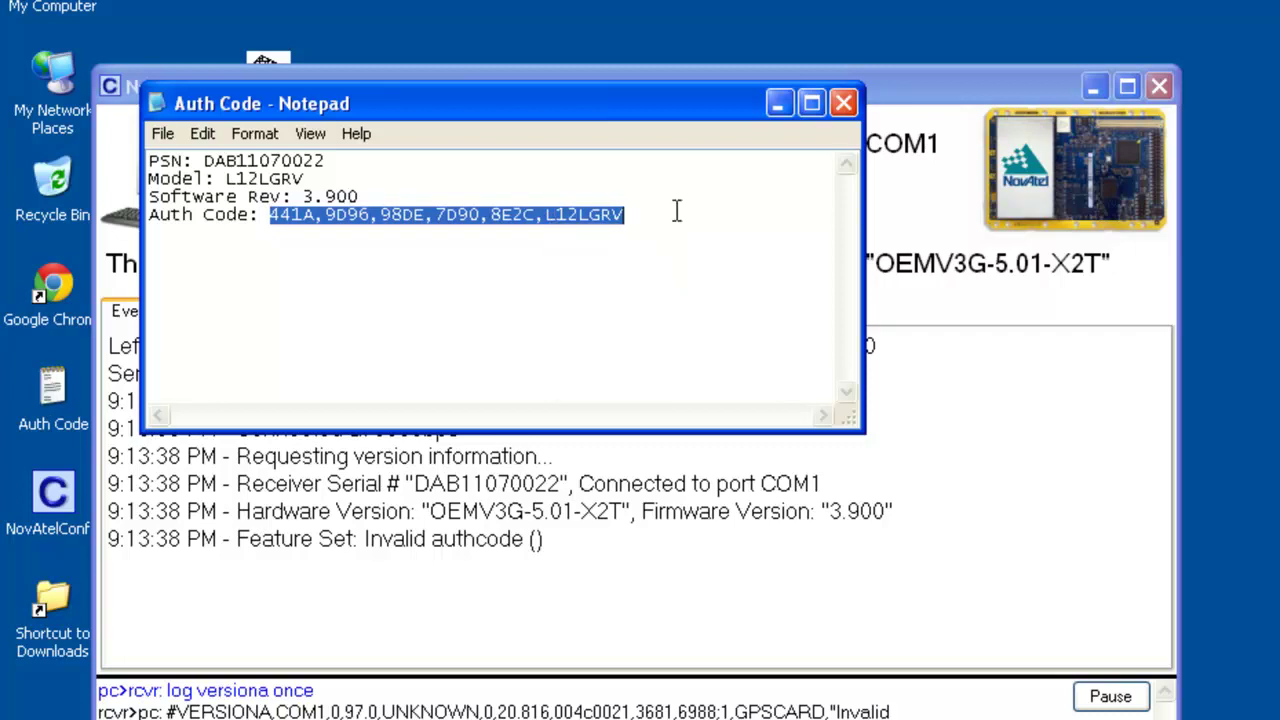
click(841, 106)
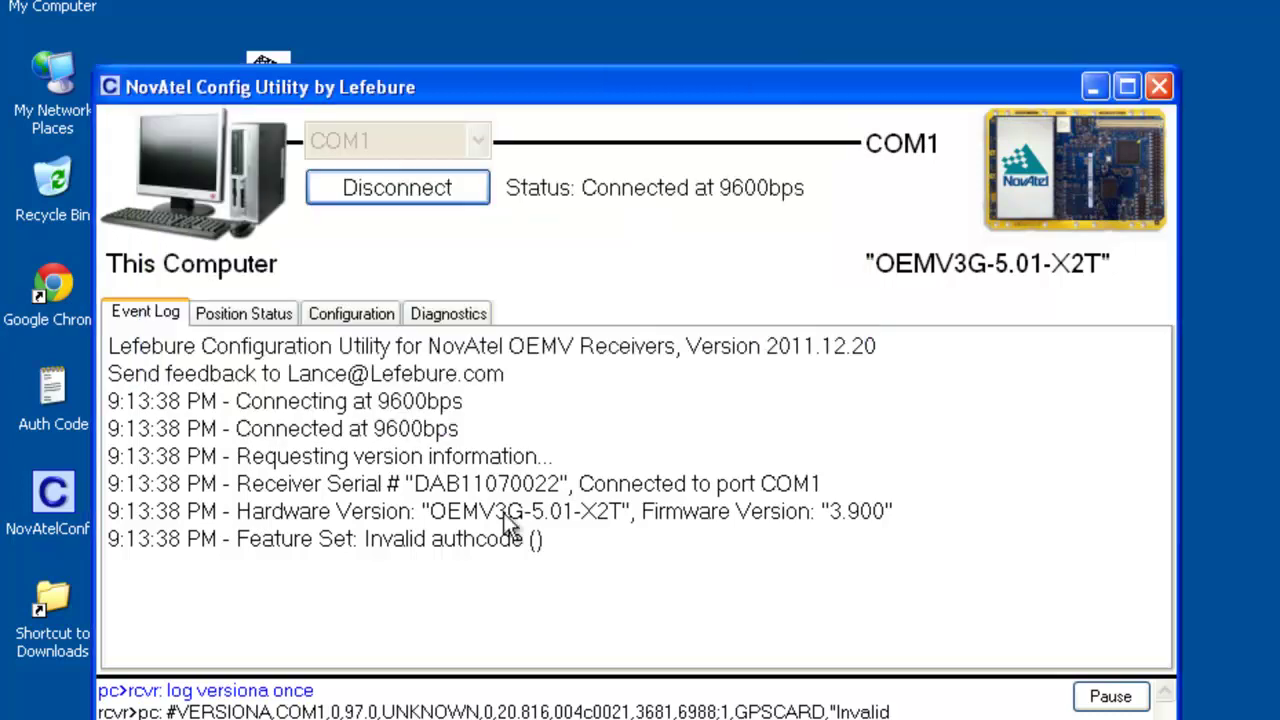
Send the receiver a manual auth command followed by the copied authorization code.
click(325, 313)
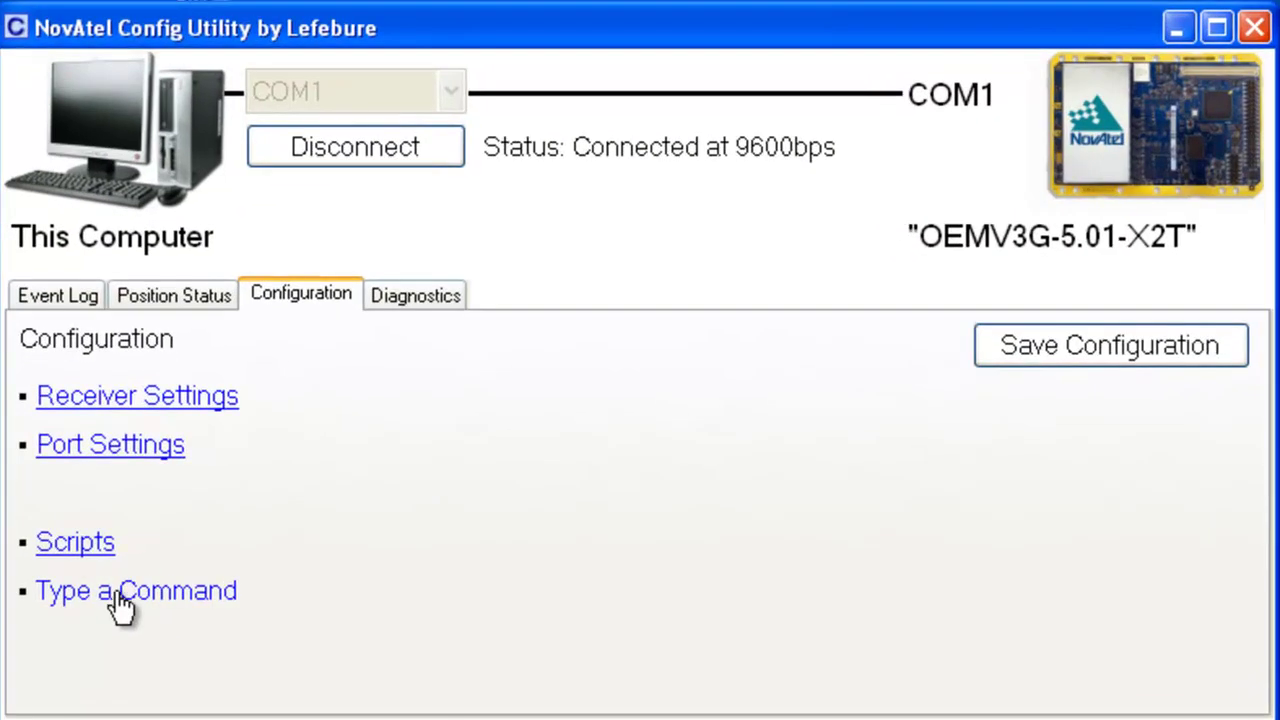
click(185, 570)
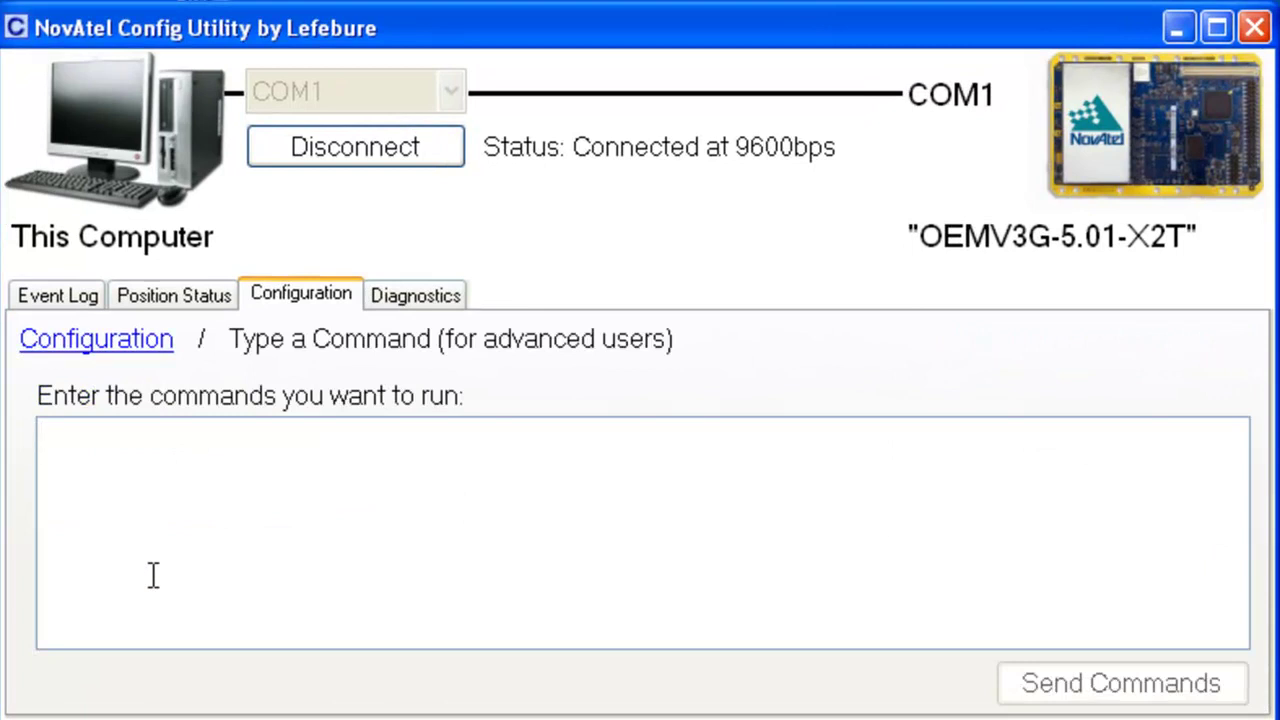
text(auth)
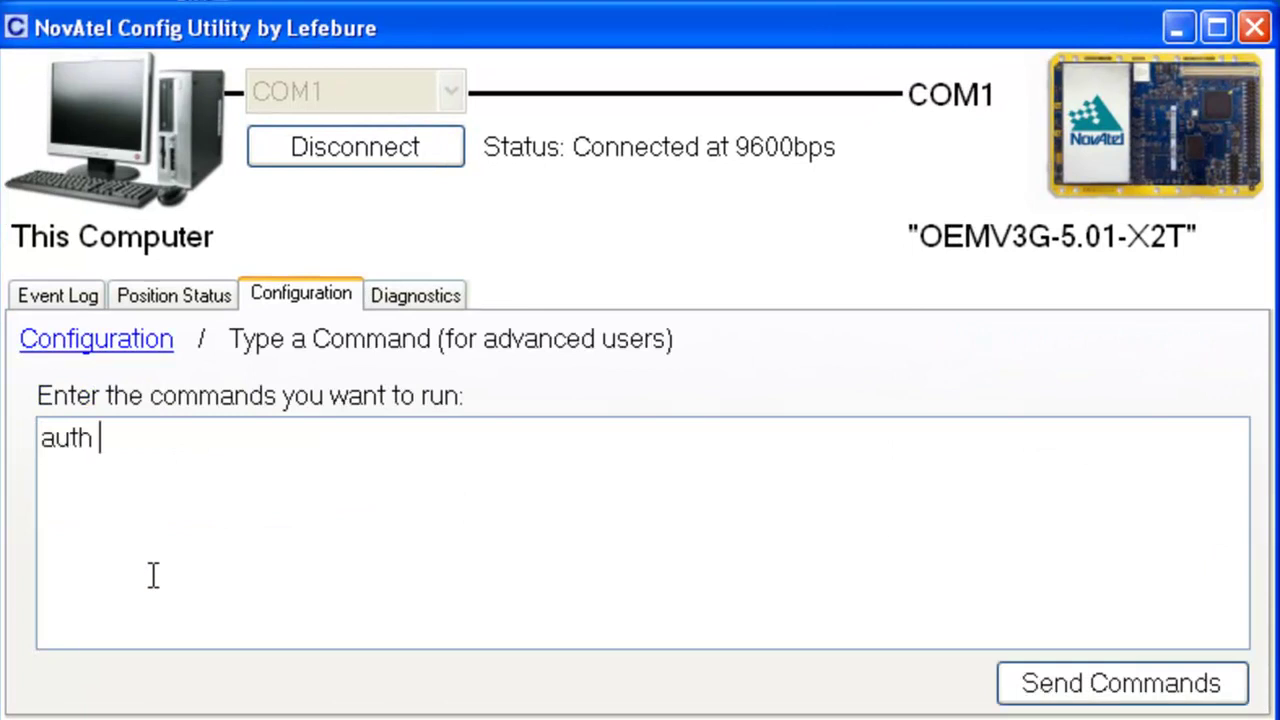
right_click(451, 494)
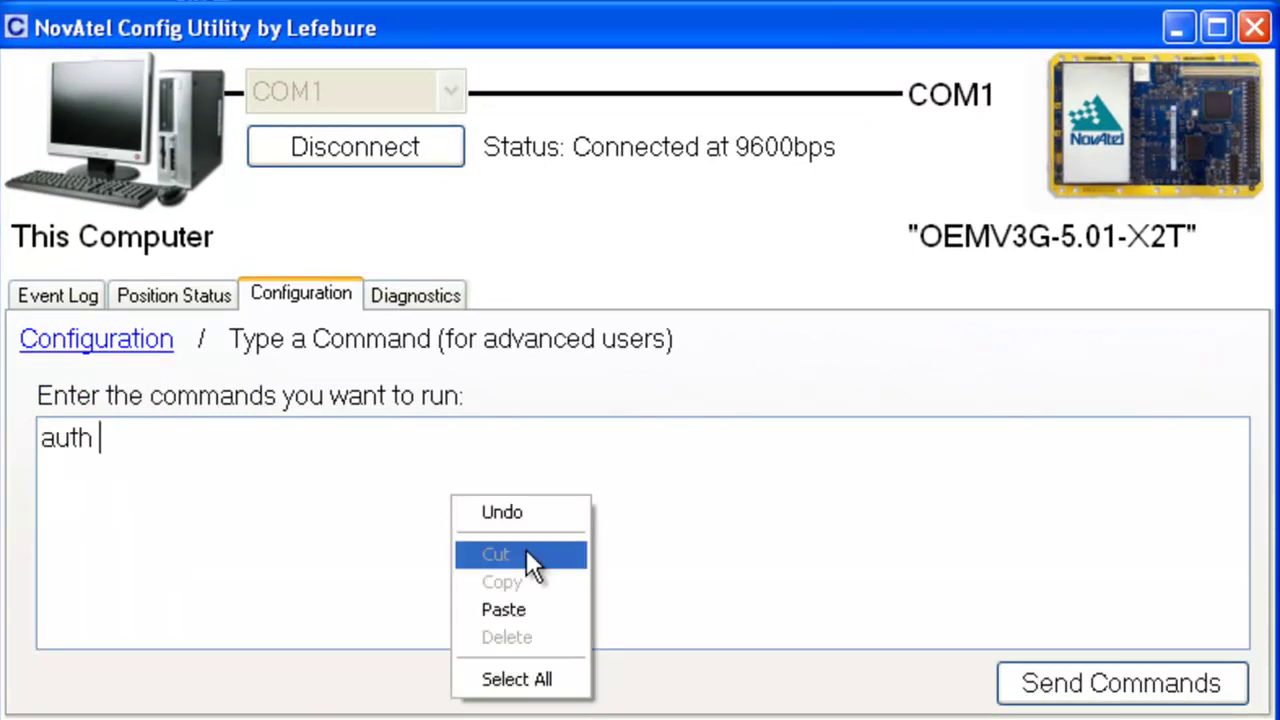
click(542, 598)
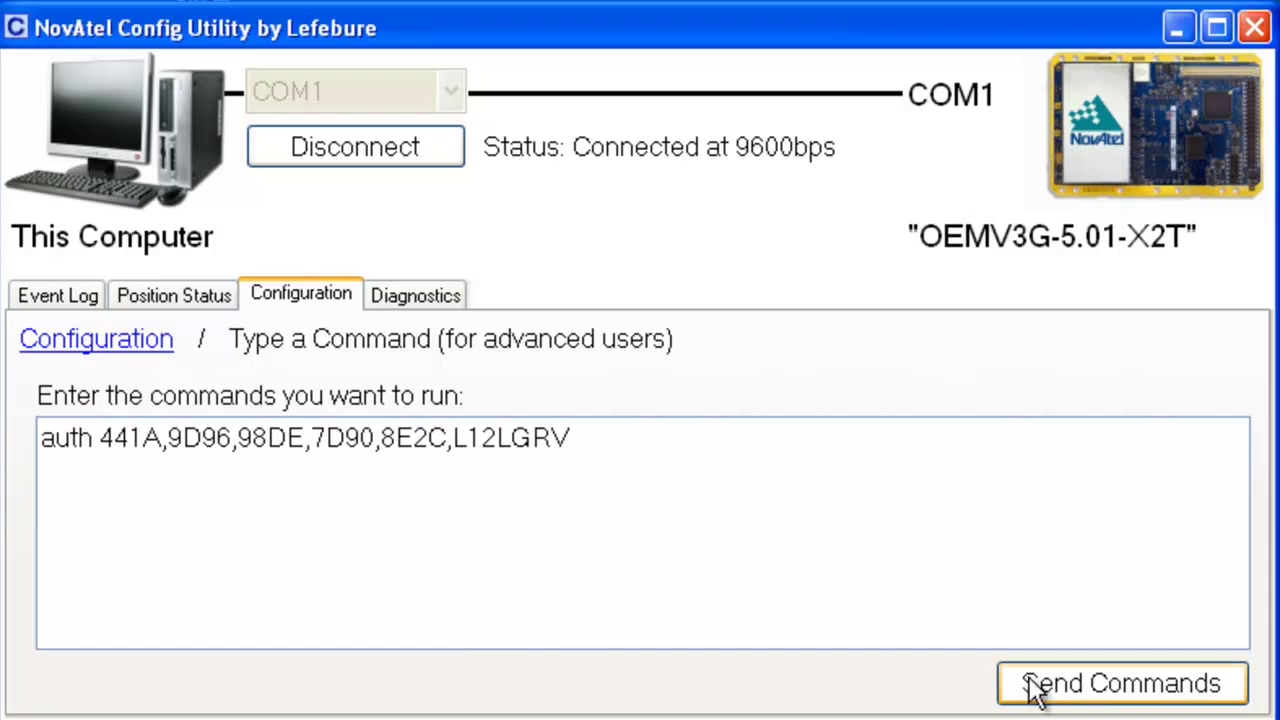
click(1105, 688)
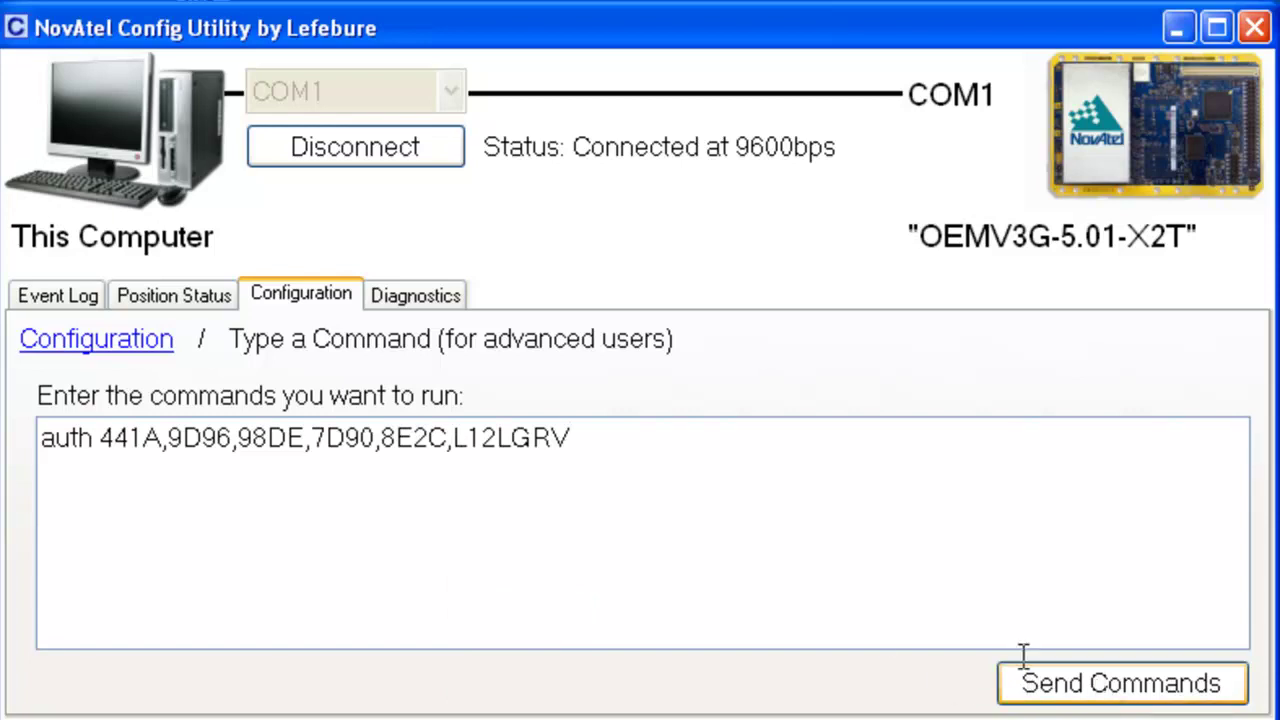
Disconnect from the receiver and reconnect on COM1 at 9600 bps to reread its version and feature set.
click(393, 145)
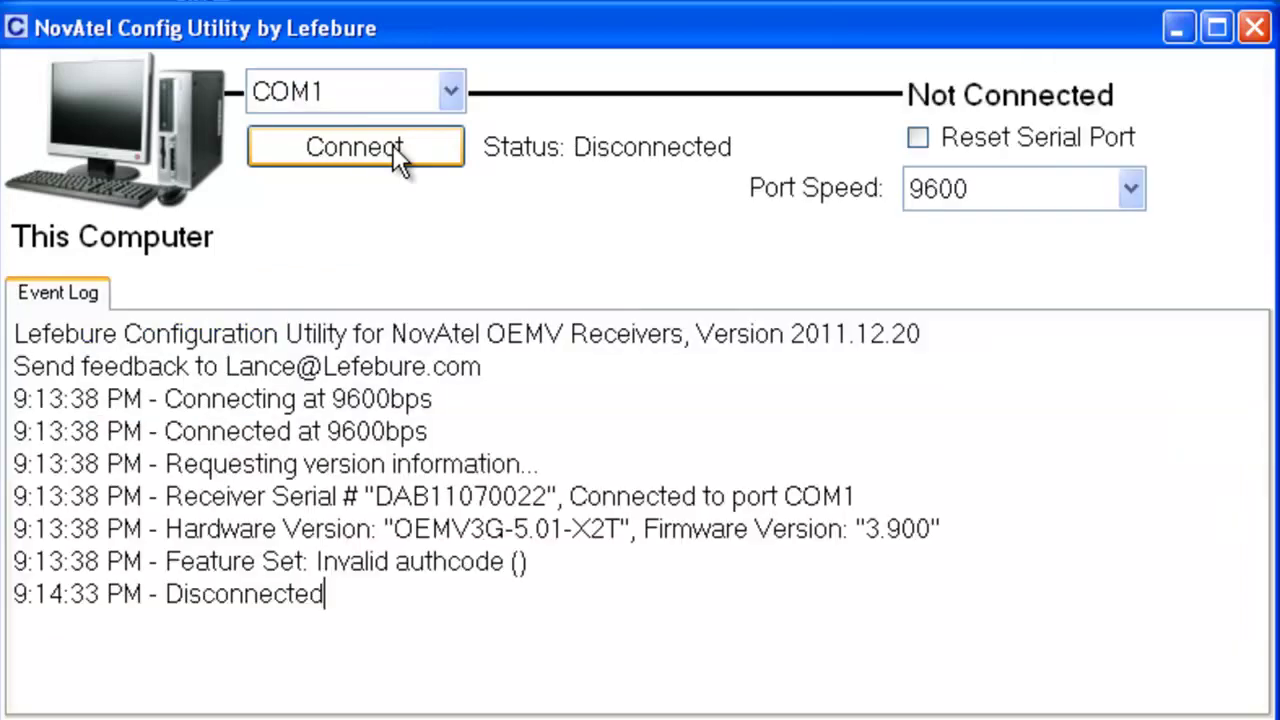
click(392, 145)
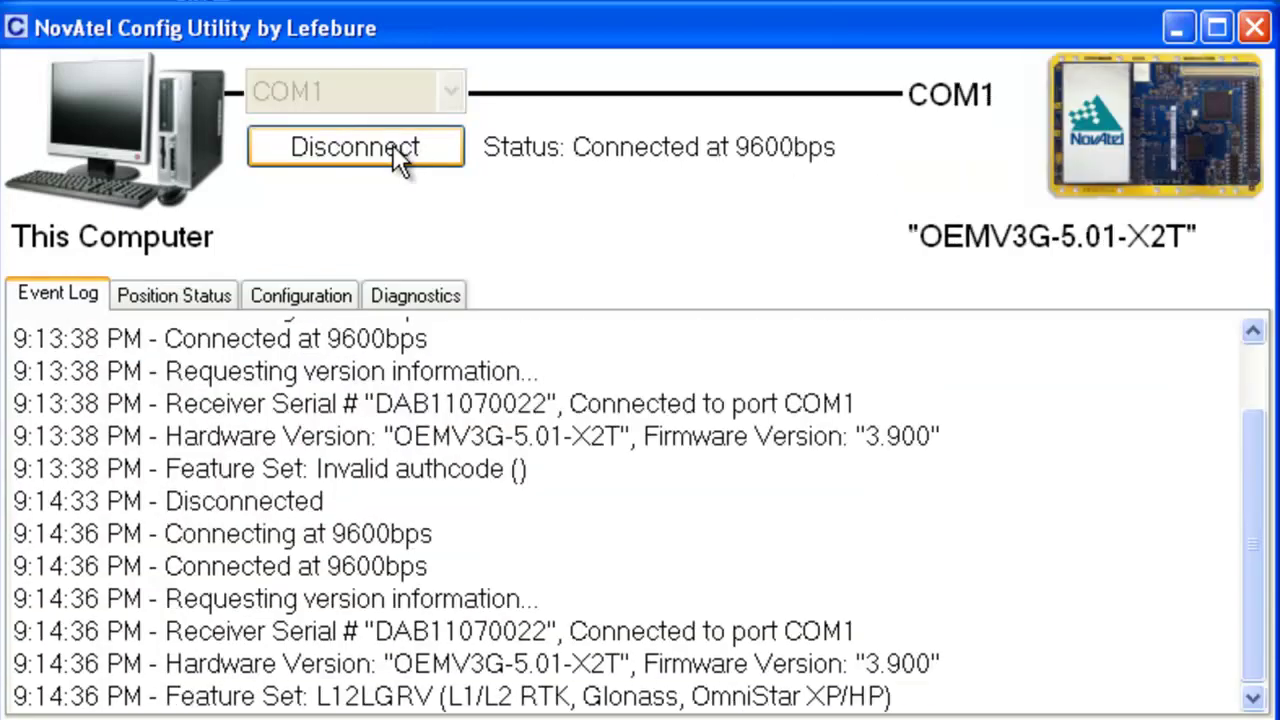